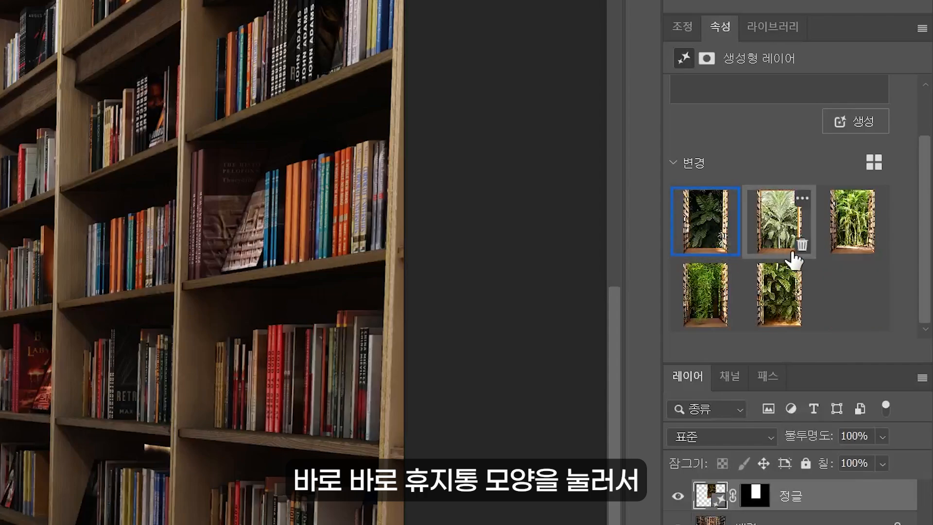
Delete an unwanted variation from the 정글 generative layer and apply the bright palm jungle variation.
click(800, 247)
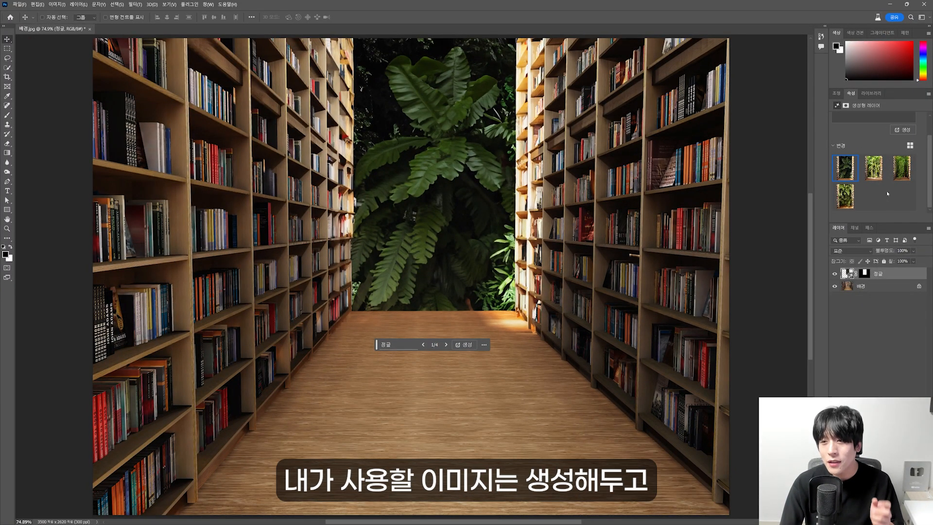
mouse_move(873, 181)
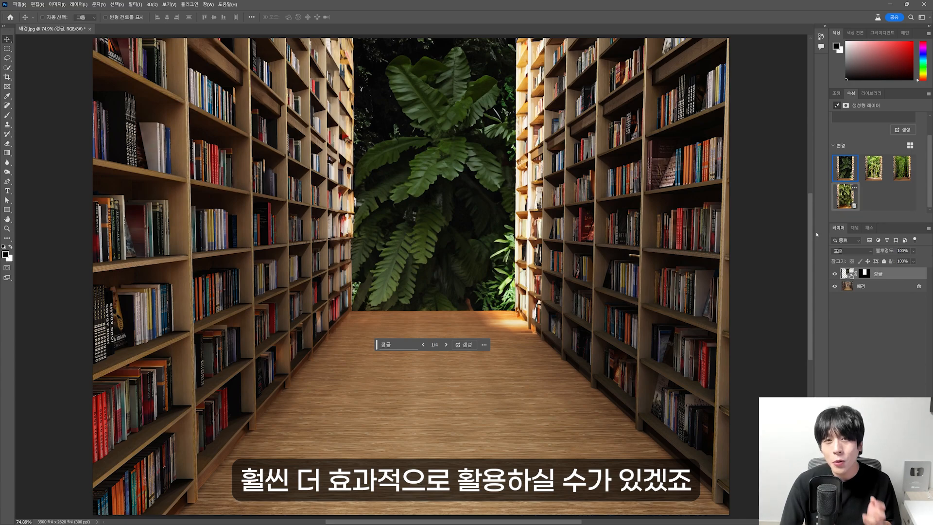
click(872, 171)
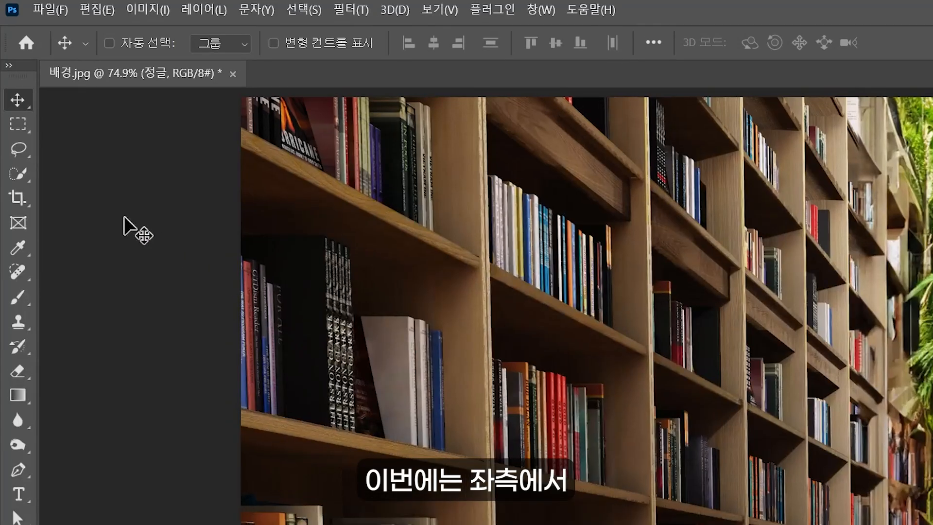
Outline the wooden floor between the bookshelves with the Lasso tool, from the jungle's edge to the image's lower edge.
click(7, 58)
right_click(19, 153)
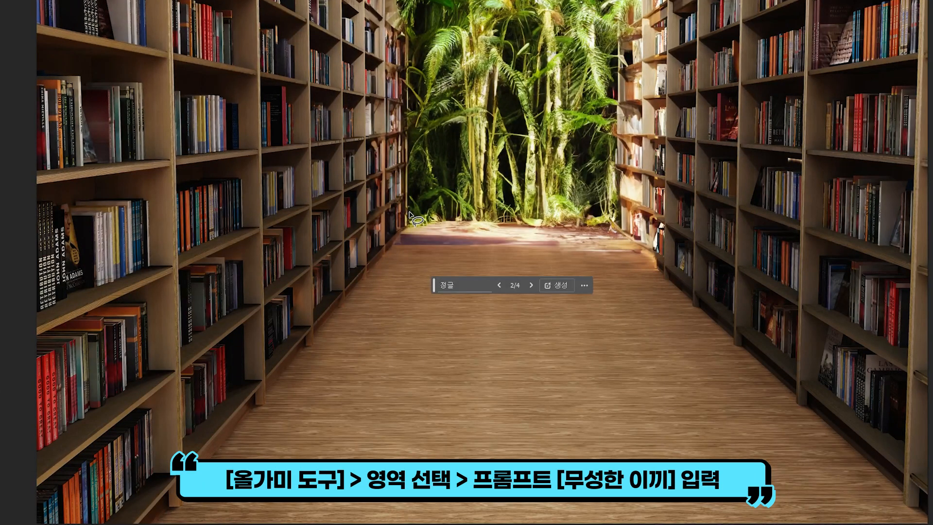
drag(410, 214, 258, 377)
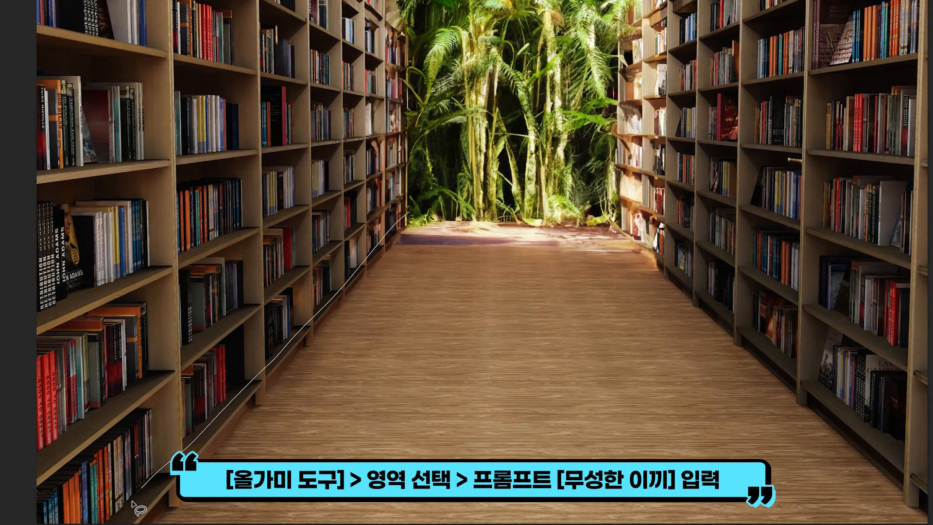
drag(145, 524, 481, 524)
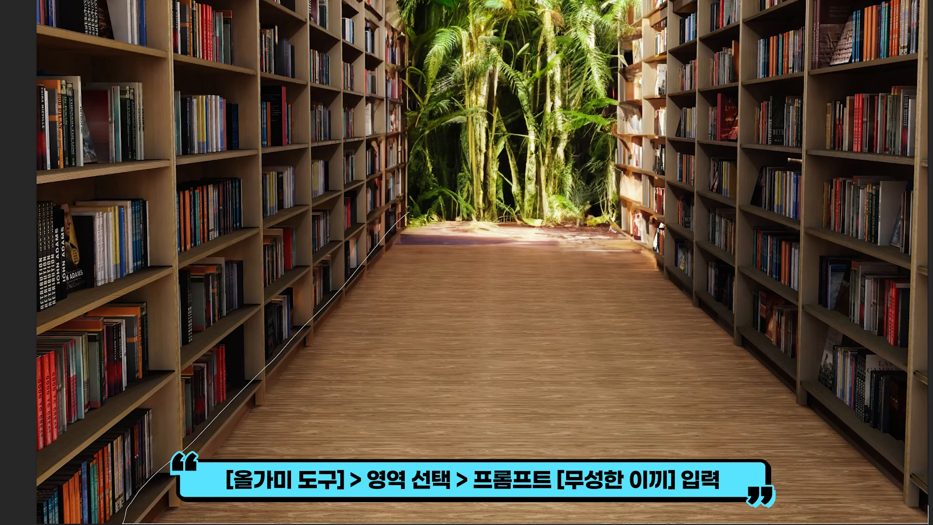
drag(559, 213, 410, 214)
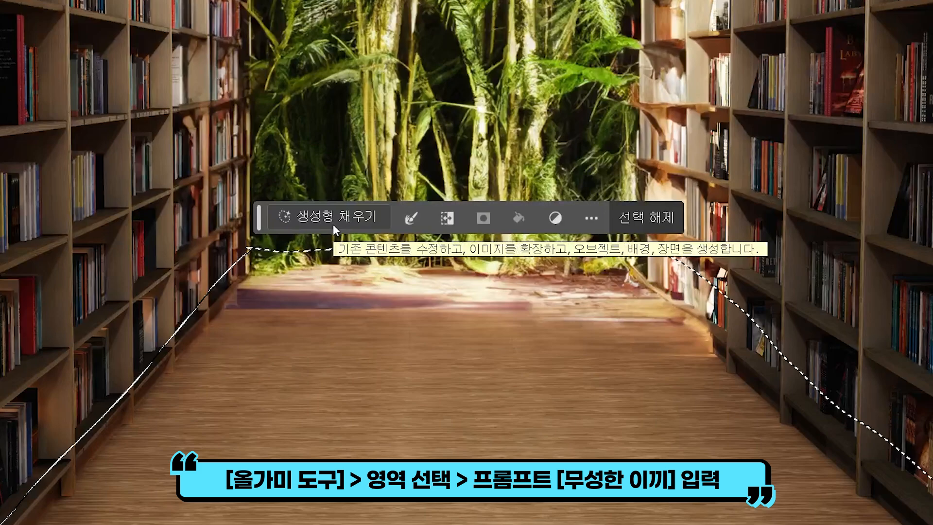
Fill the selected floor with Generative Fill using the prompt 무성한 이끼.
click(333, 223)
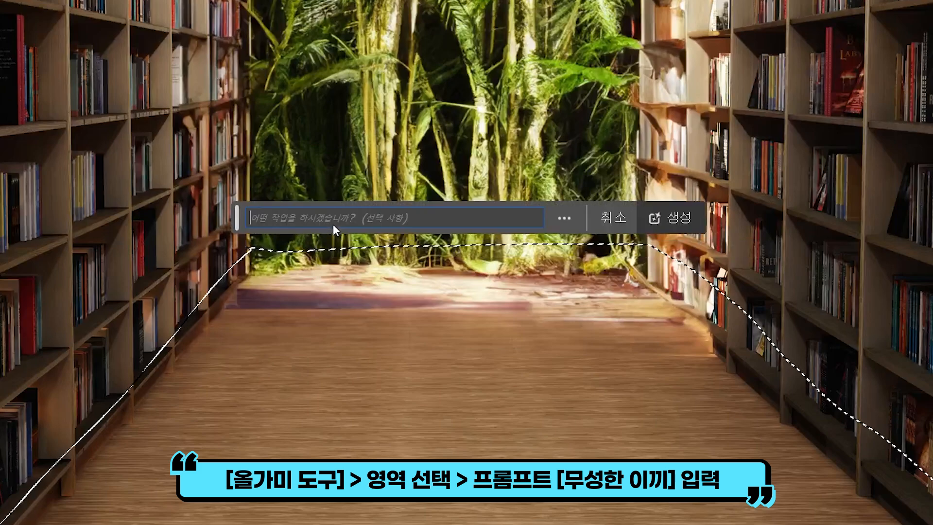
text(무성한 이끼)
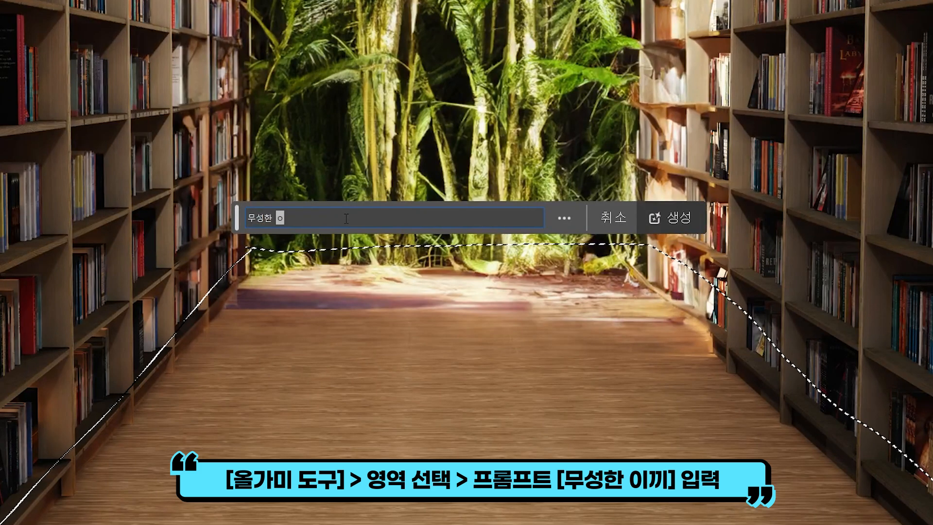
click(681, 219)
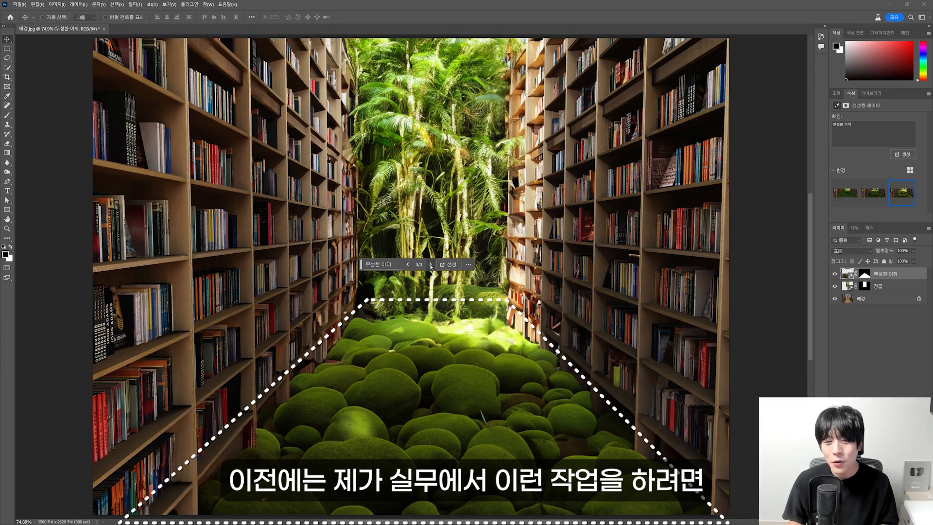
Generate a pond with the prompt 연못 in a lasso selection over the middle of the mossy floor.
key(ctrl+d)
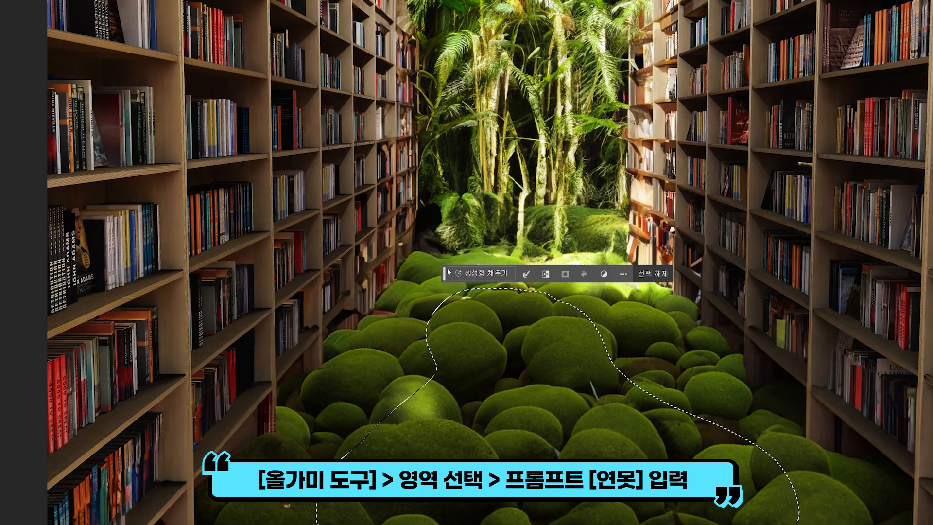
text(연못)
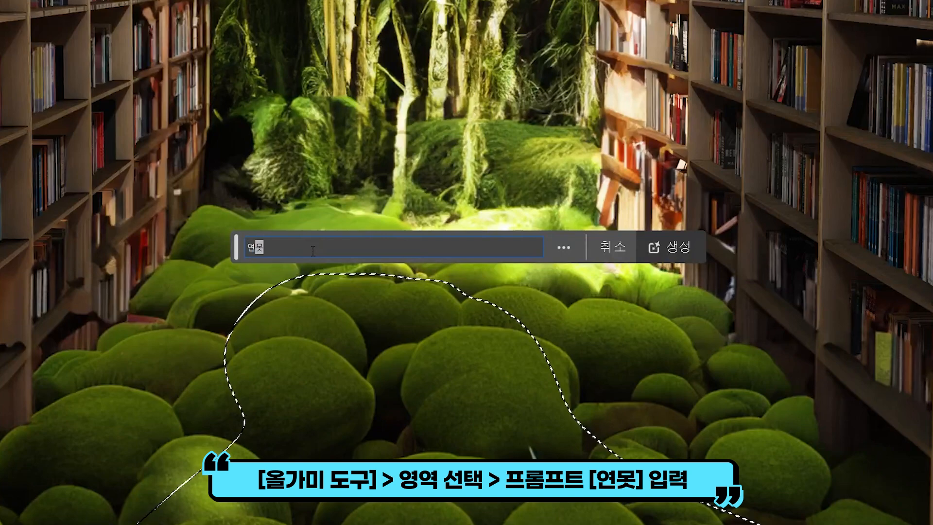
click(655, 249)
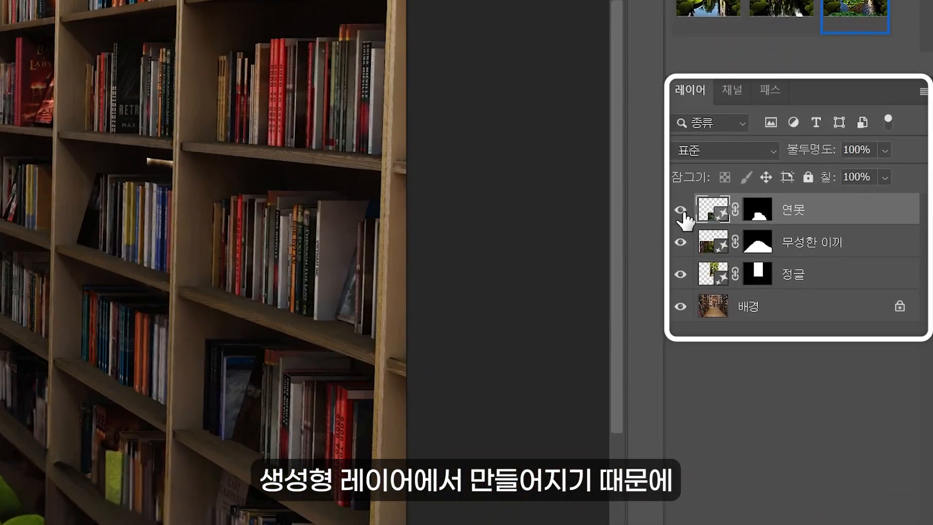
Hide and show the 연못, 무성한 이끼 and 정글 layers to check what each contributes to the composition.
click(680, 210)
click(681, 242)
click(680, 274)
click(680, 242)
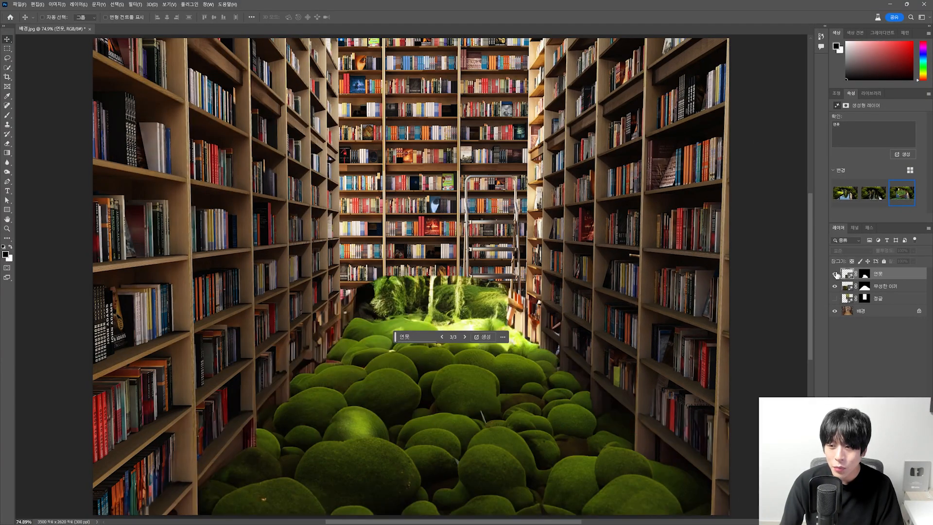
click(681, 210)
click(836, 298)
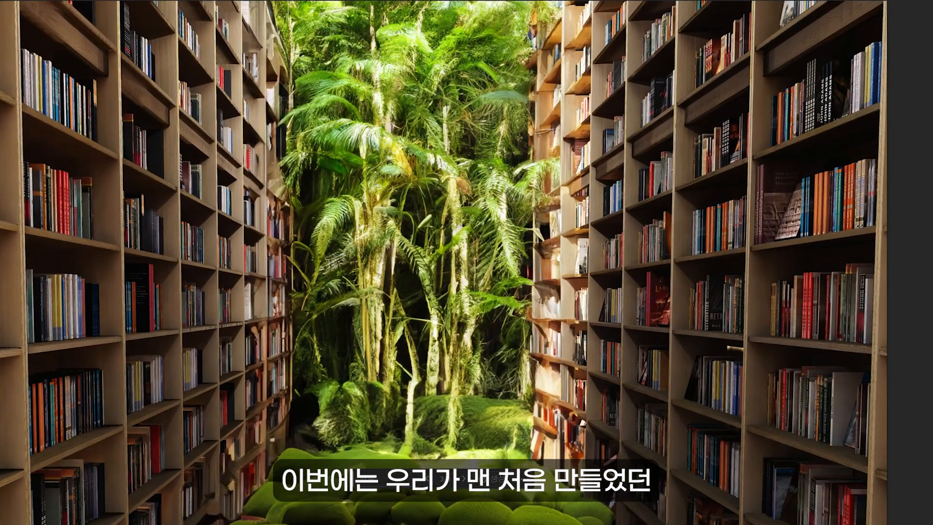
Switch the 정글 layer's visibility off and on to compare the scene with and without it.
click(835, 299)
click(835, 298)
click(835, 299)
click(835, 299)
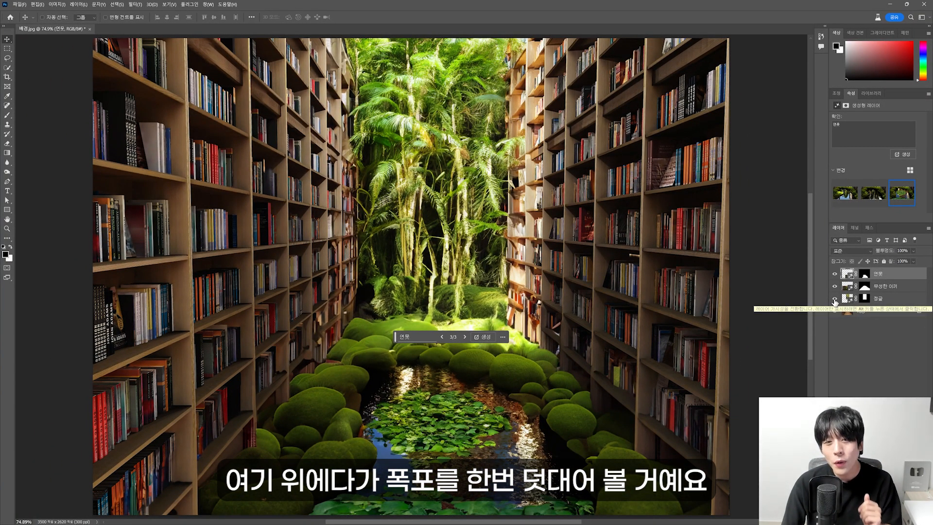
click(835, 299)
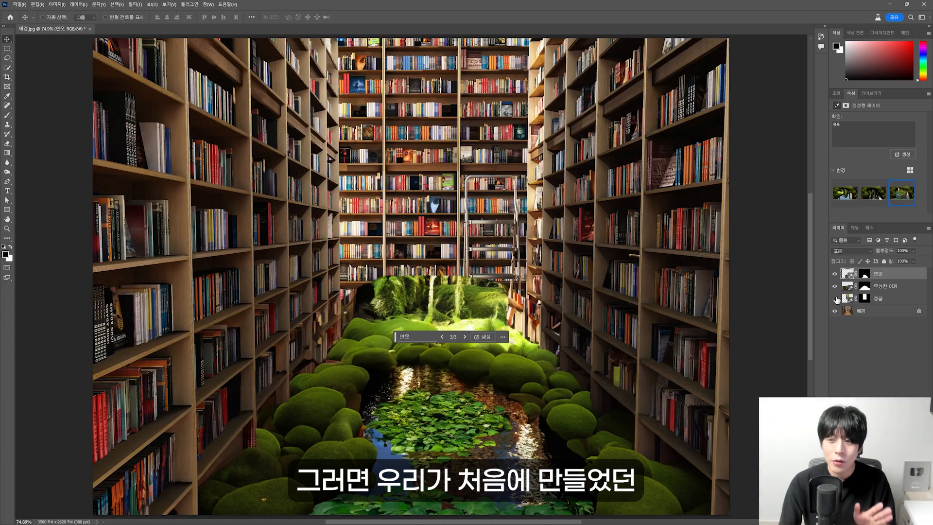
click(835, 298)
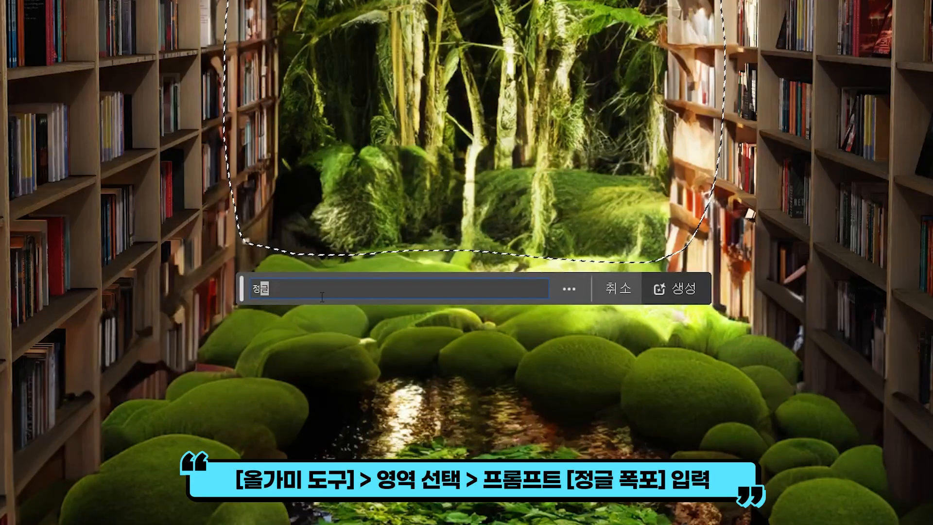
Generate a waterfall with the prompt 정글 폭포 in a lasso selection over the jungle between the bookshelves, and clear the selection.
text(정글 폭포)
click(664, 285)
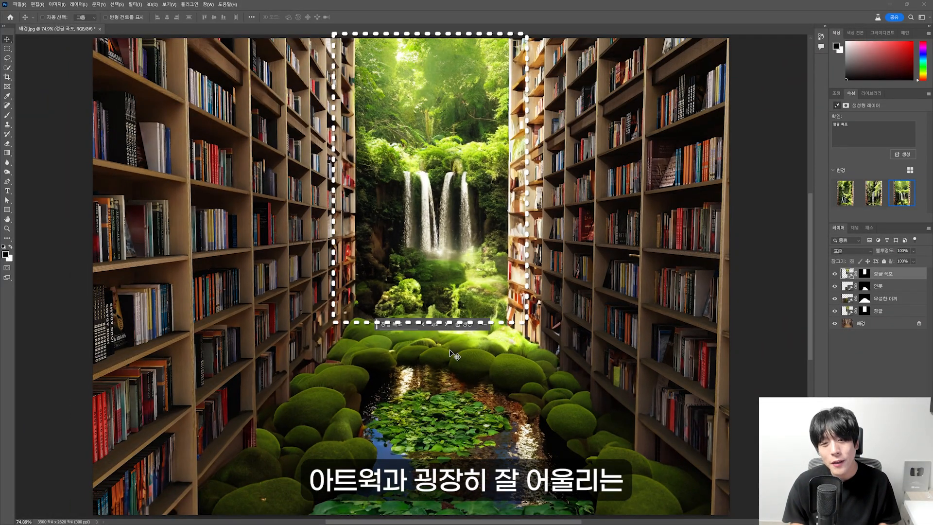
key(ctrl+d)
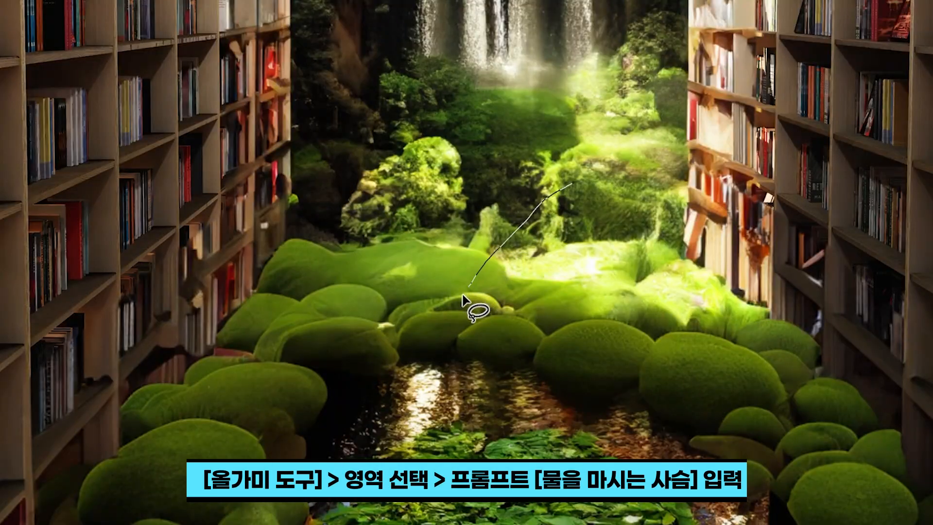
Lasso an area over the mossy stones at the pond's far edge and generate a deer with the prompt 물을 마시는 사슴.
mouse_move(477, 306)
mouse_down()
mouse_move(590, 394)
mouse_move(667, 287)
mouse_move(629, 184)
mouse_up()
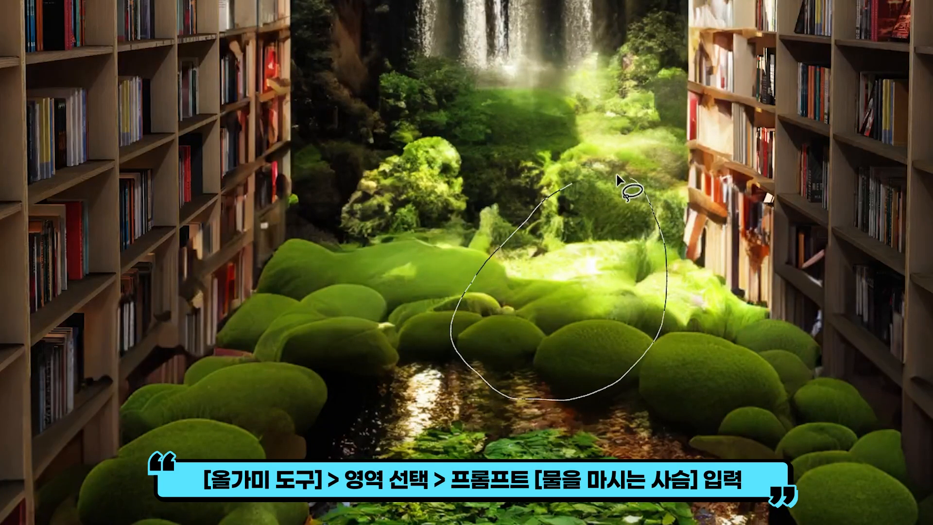
text(물으)
text(을 마시는 사슴)
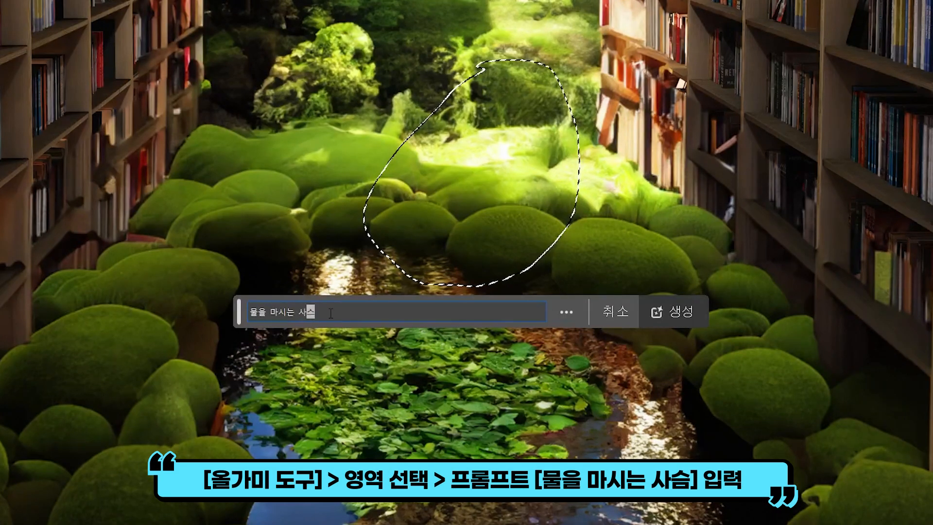
click(667, 304)
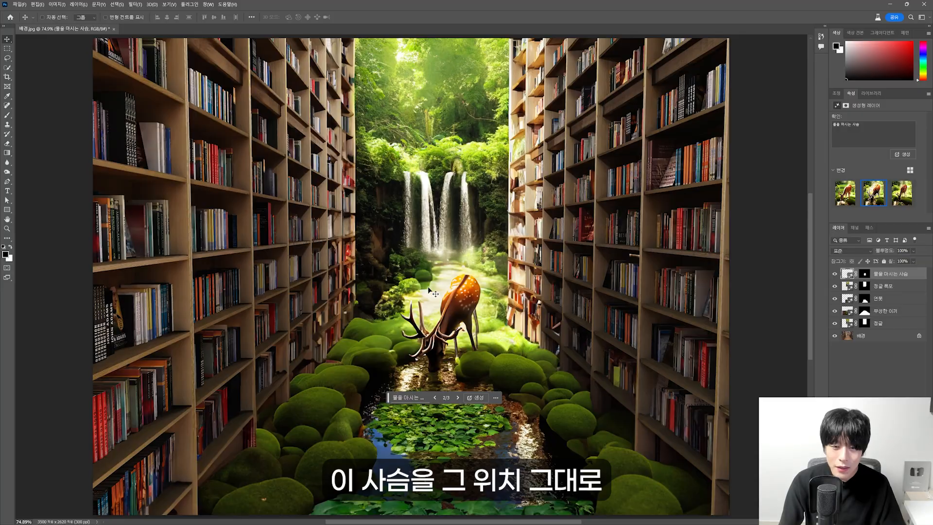
key(ctrl+d)
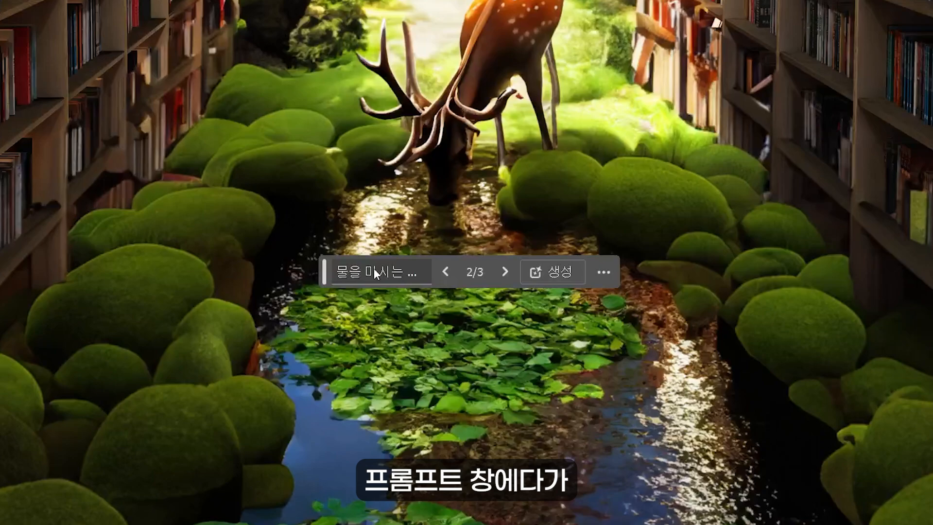
Generate additional variations of the deer layer with the prompt 물을 마시는 아기 코끼리 and reapply a deer variation.
click(408, 397)
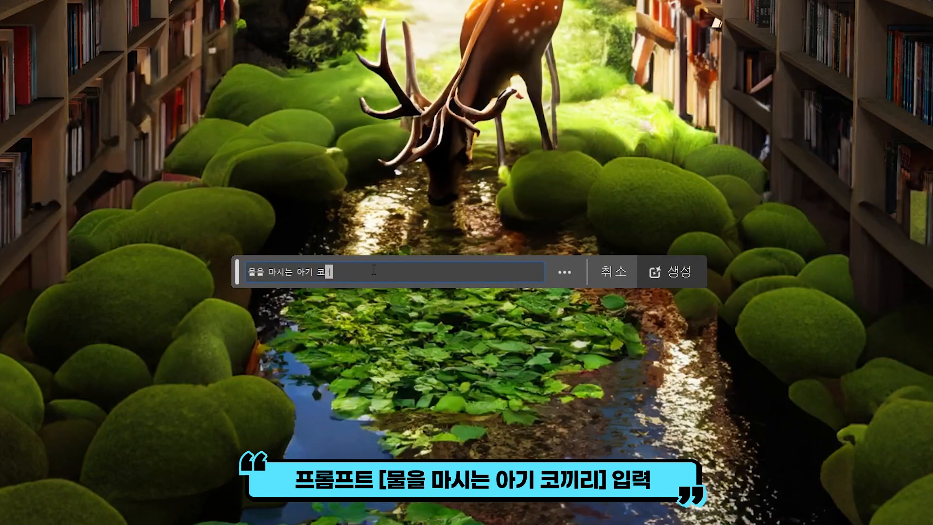
click(680, 270)
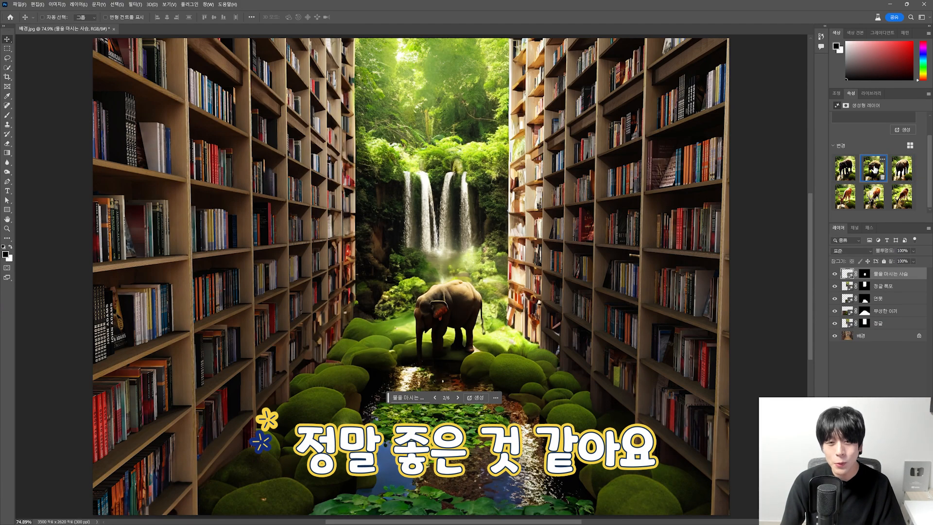
click(873, 196)
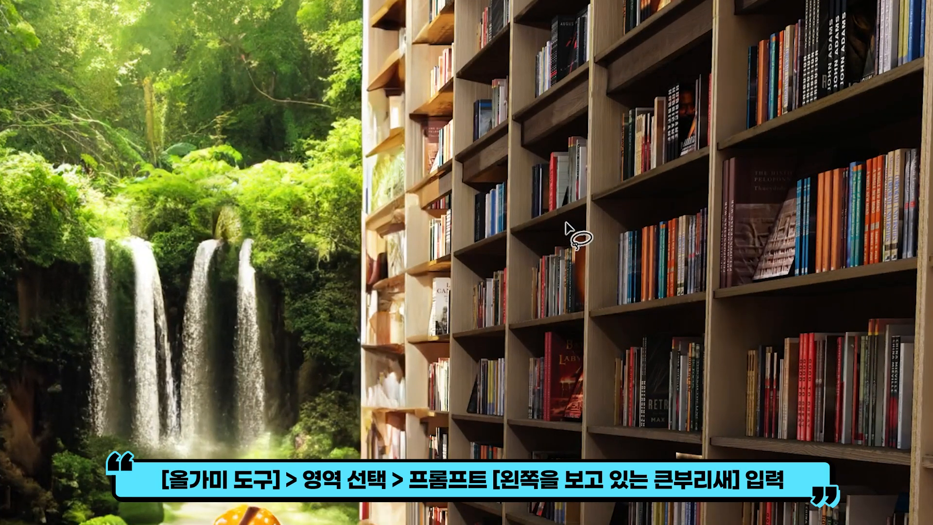
Lasso a shelf compartment in the right bookcase and generate a toucan with the prompt 왼쪽을 보고 있는 큰부리새.
mouse_move(565, 223)
mouse_down()
mouse_move(537, 261)
mouse_move(566, 224)
mouse_up()
click(395, 355)
text(왼쪽으을 보고 있는 큰부)
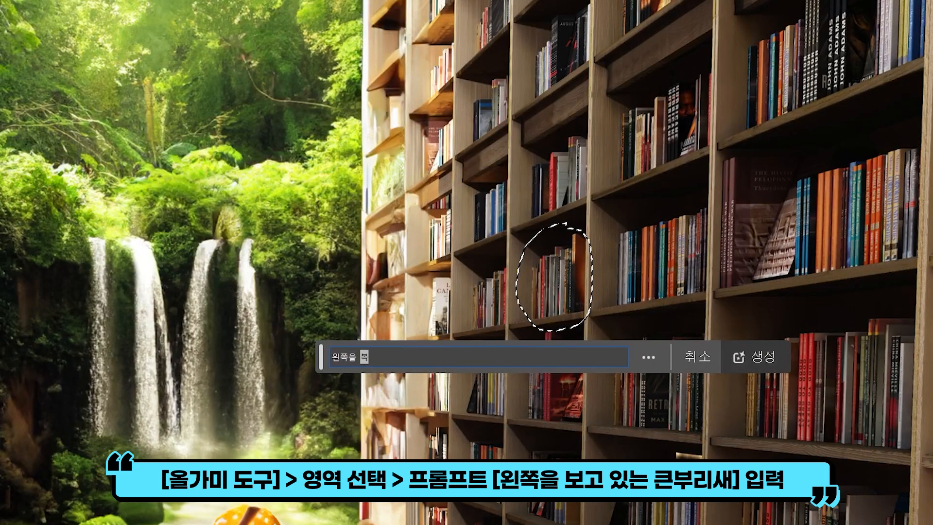
text(리새)
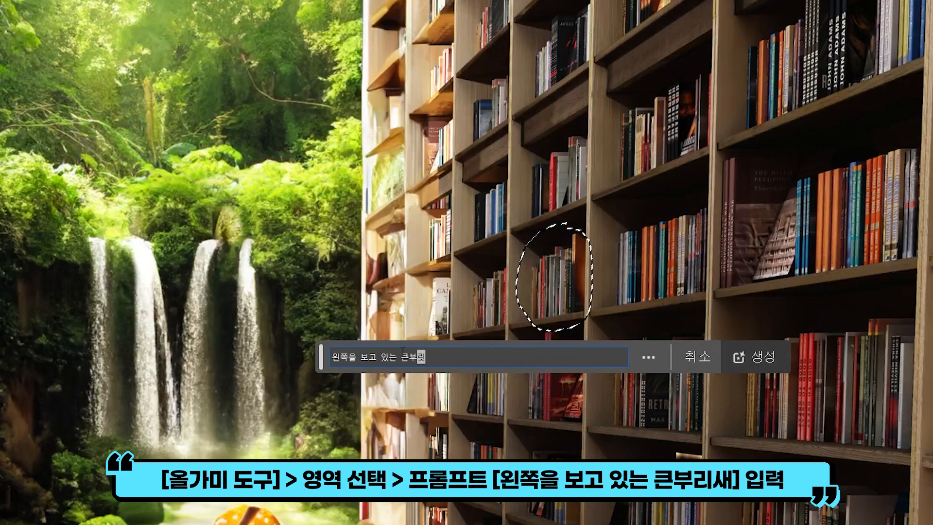
click(748, 357)
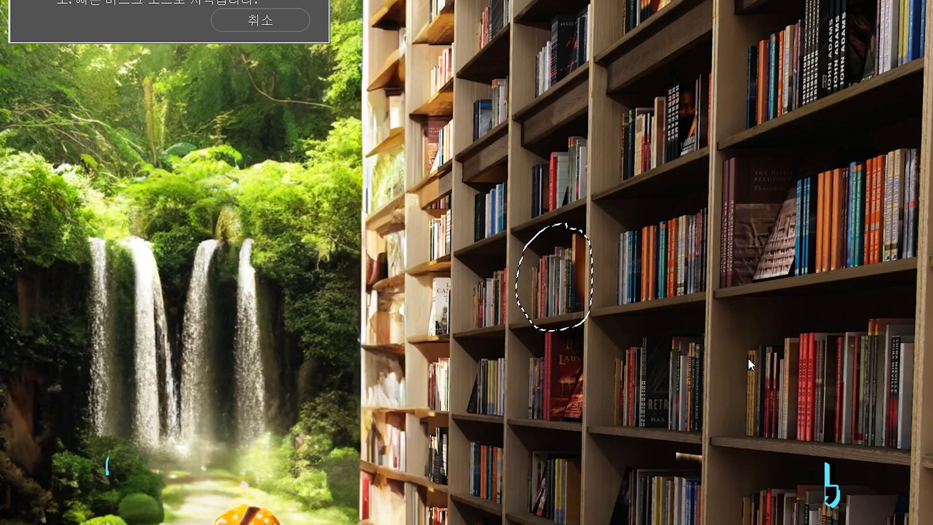
Lasso two shelf compartments in the left bookcase and generate toucans with the prompt 오른쪽을 보고 있는 큰부리새.
mouse_move(229, 240)
mouse_down()
mouse_move(193, 275)
mouse_move(231, 239)
mouse_up()
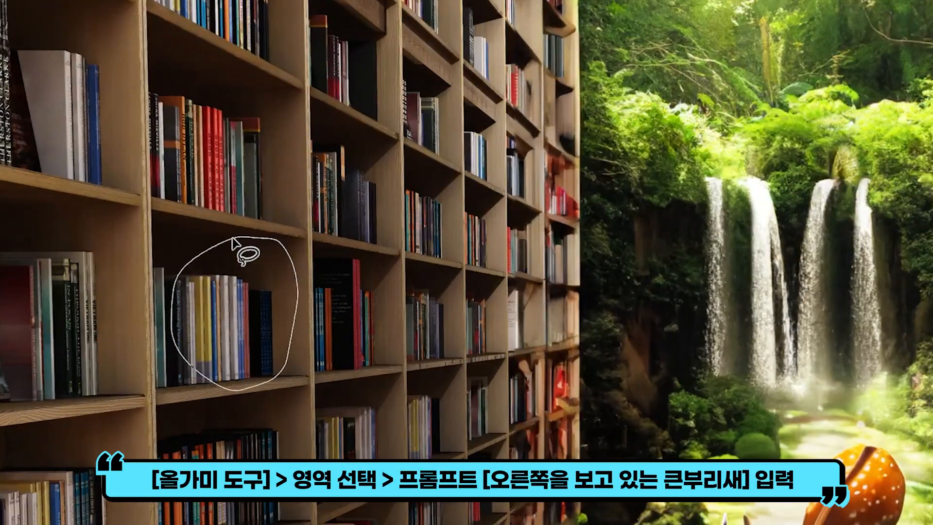
mouse_move(358, 132)
mouse_down()
mouse_move(376, 137)
mouse_move(362, 132)
mouse_up()
click(179, 417)
text(오르른쪽을 보고 있느)
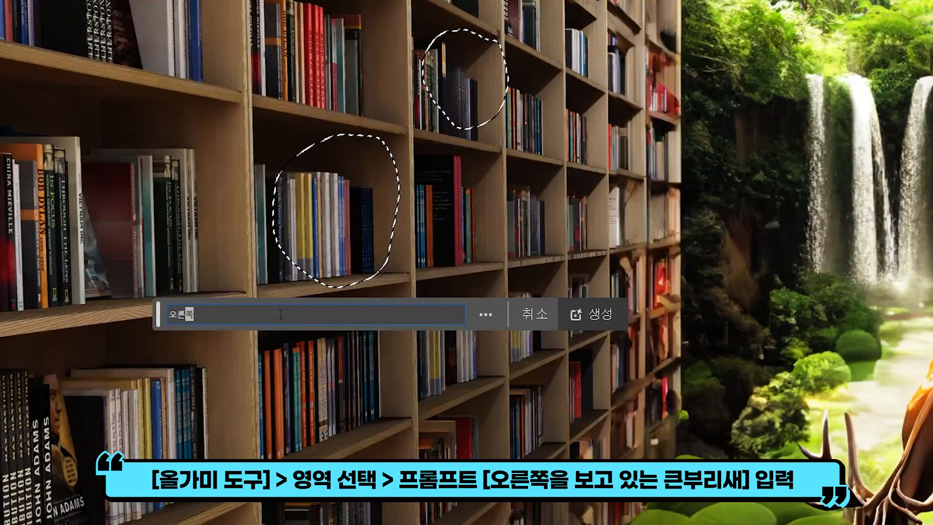
text(ㄴ 큰부리새)
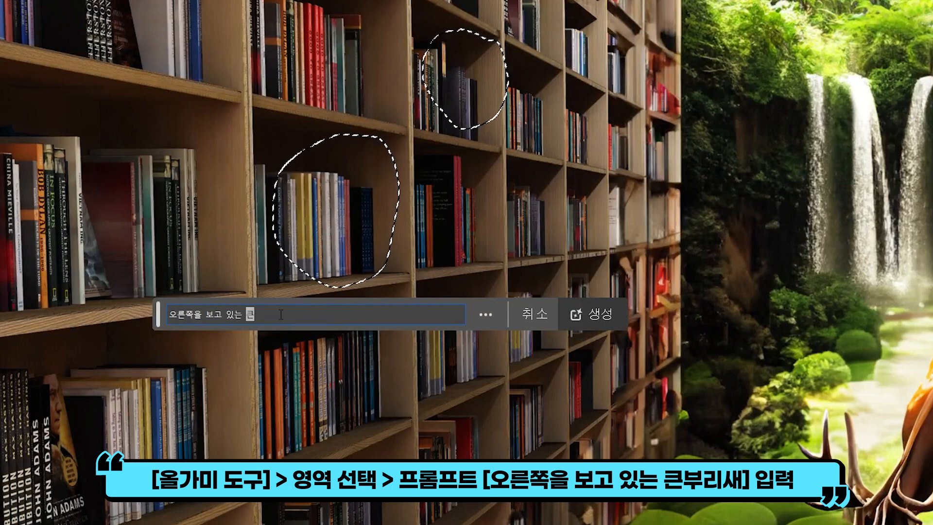
click(610, 307)
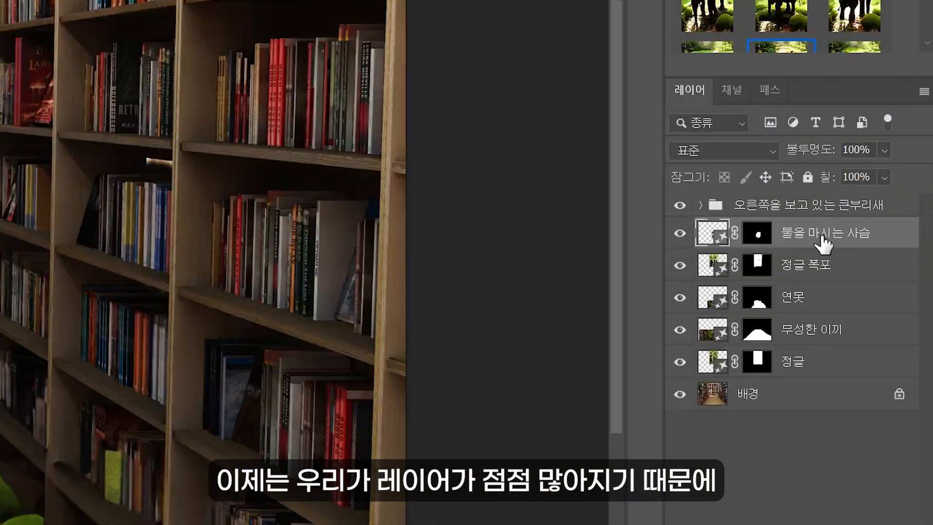
Look through the layer stack by selecting the 물을 마시는 사슴 and 정글 폭포 layers.
double_click(811, 234)
key(ctrl+c)
click(798, 267)
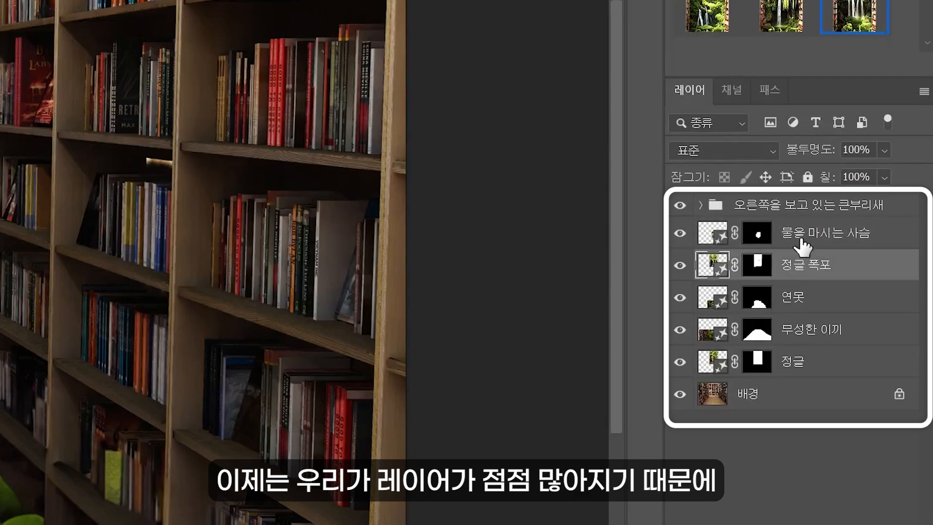
Put the 물을 마시는 사슴 layer into its own group, name the group 물을 마시는 사슴 and collapse it.
click(799, 236)
key(ctrl+g)
double_click(741, 228)
key(ctrl+v)
click(701, 230)
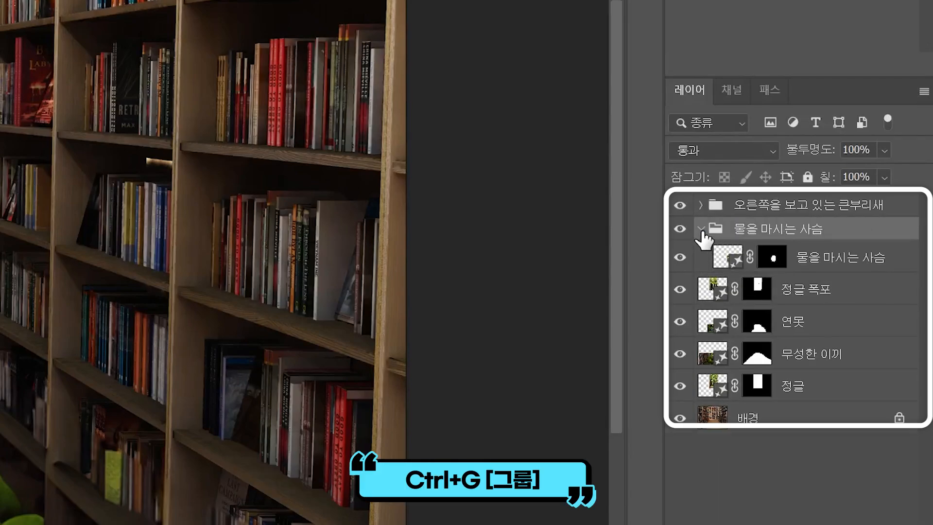
Put the 정글 폭포 layer into its own group and name the group 정글 폭포.
double_click(803, 258)
click(773, 301)
click(803, 268)
key(ctrl+g)
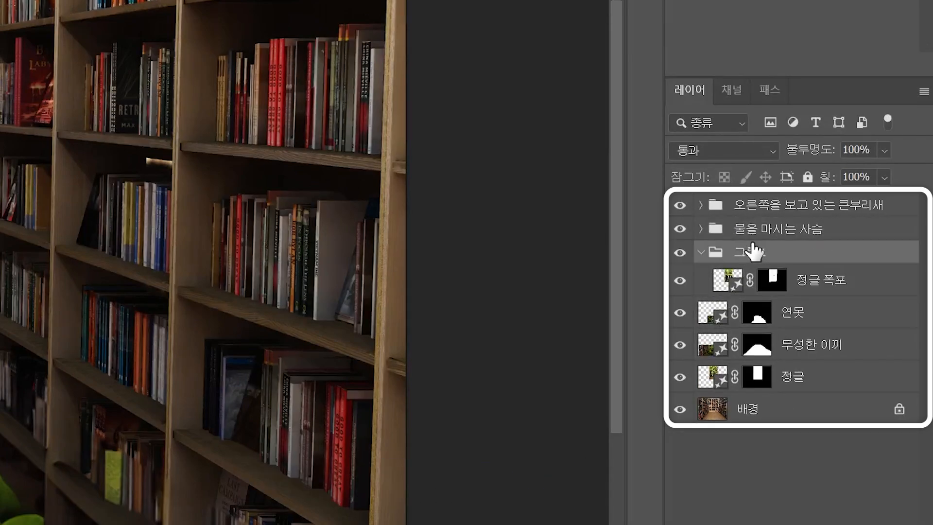
double_click(754, 249)
key(ctrl+v)
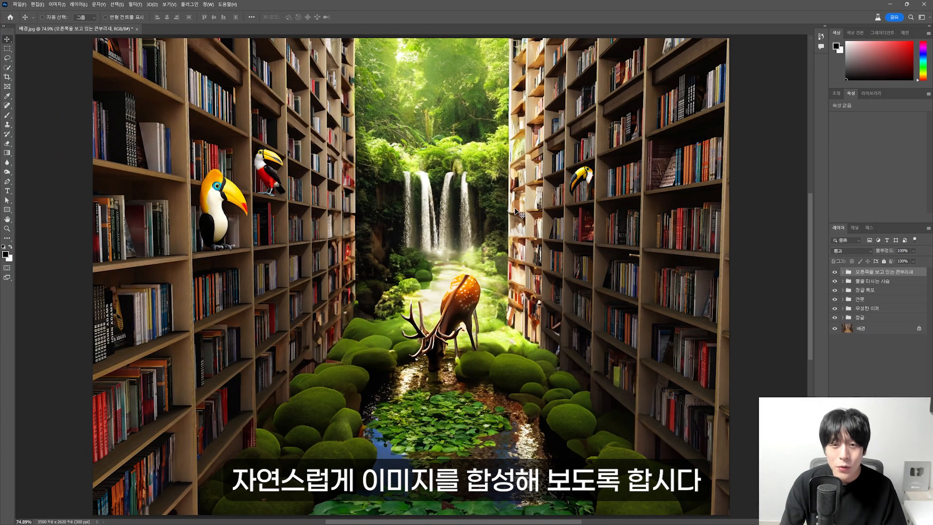
Lasso the upper inner edges of both bookcases beside the jungle, generate plants with the prompt 열대식물, and clear the selection.
mouse_move(345, 38)
mouse_down()
mouse_move(338, 100)
mouse_move(381, 183)
mouse_up()
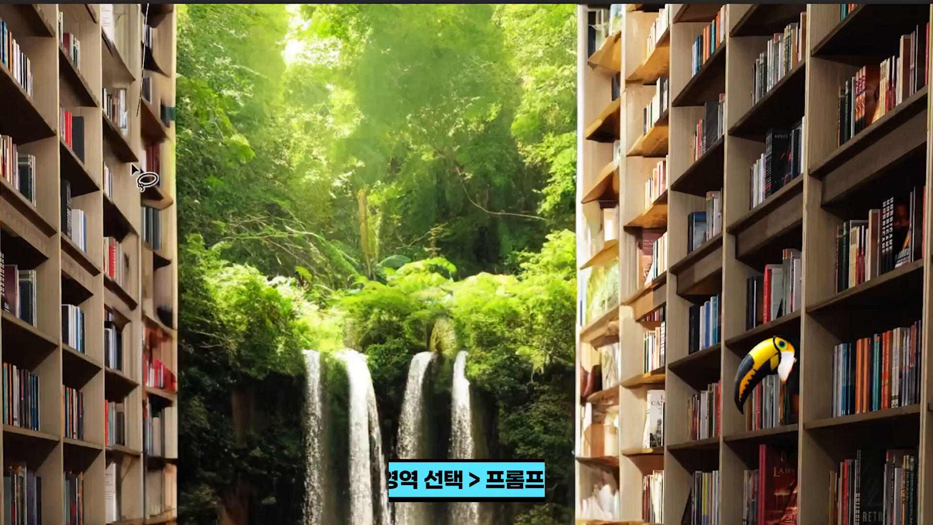
drag(245, 384, 152, 2)
mouse_move(547, 3)
mouse_down()
mouse_move(545, 371)
mouse_move(646, 114)
mouse_up()
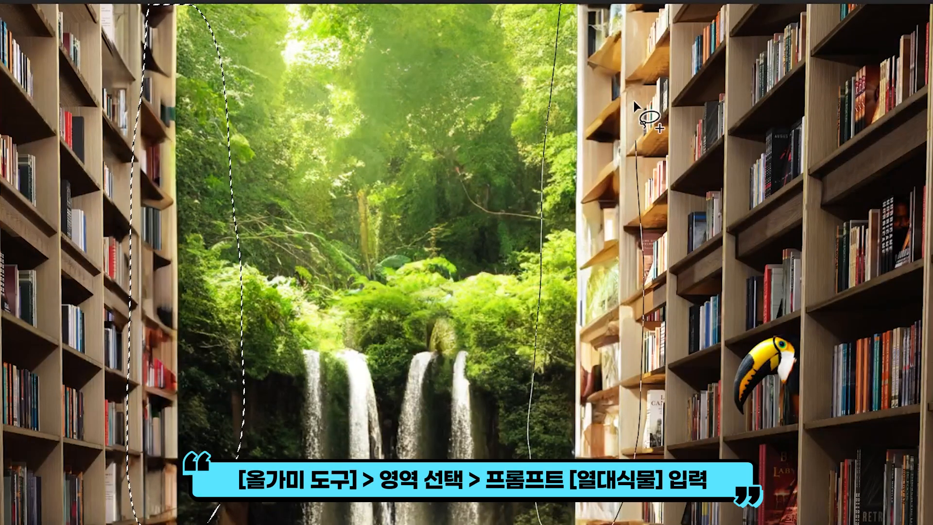
text(열)
text(대식물)
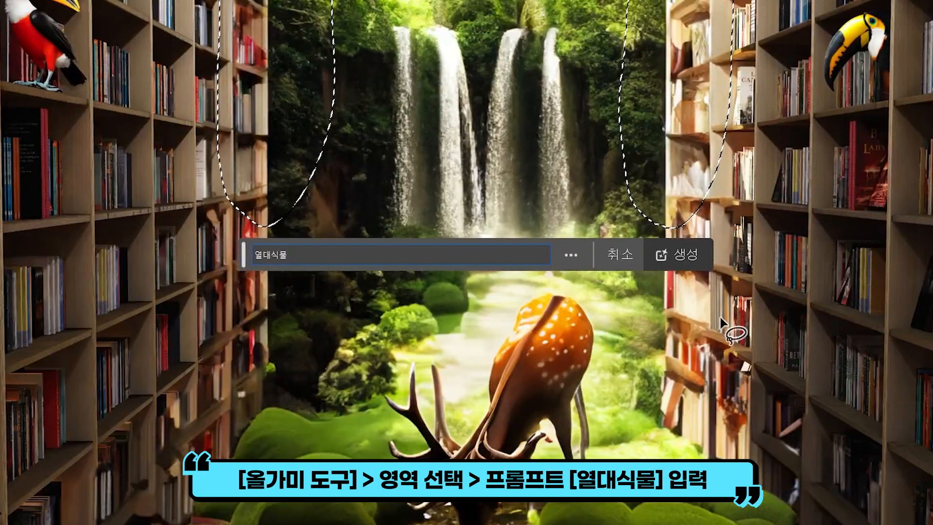
click(695, 259)
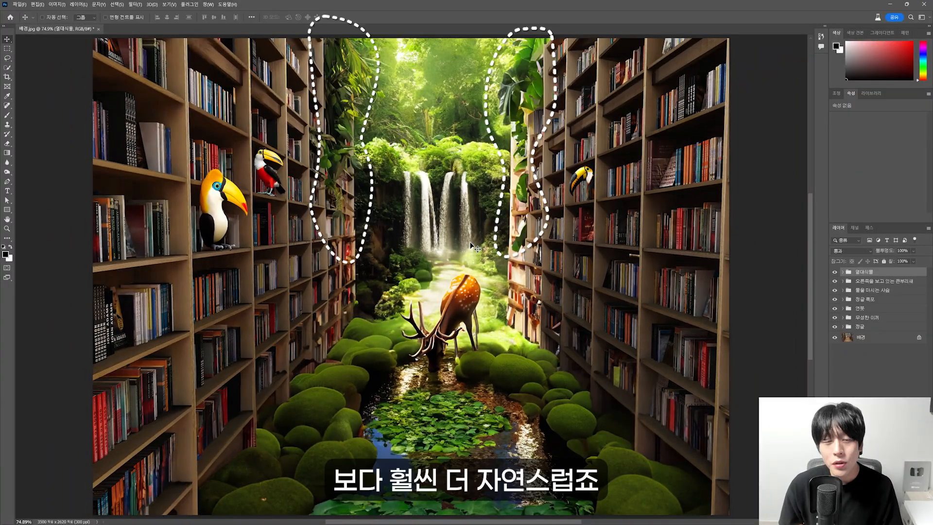
key(ctrl+d)
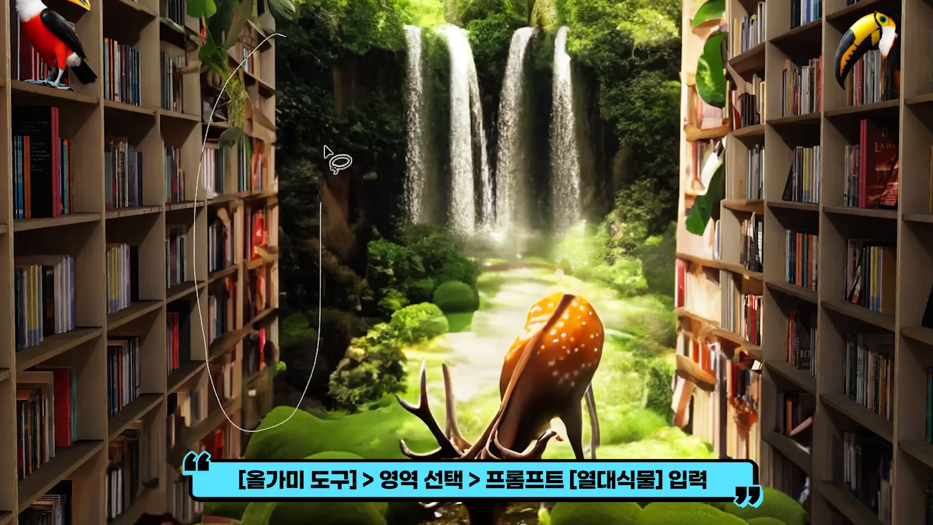
Lasso the lower inner edges of both bookcases beside the deer, generate plants with the prompt 열대식물, and clear the selection.
mouse_move(495, 170)
mouse_down()
mouse_move(502, 309)
mouse_move(527, 171)
mouse_up()
text(여)
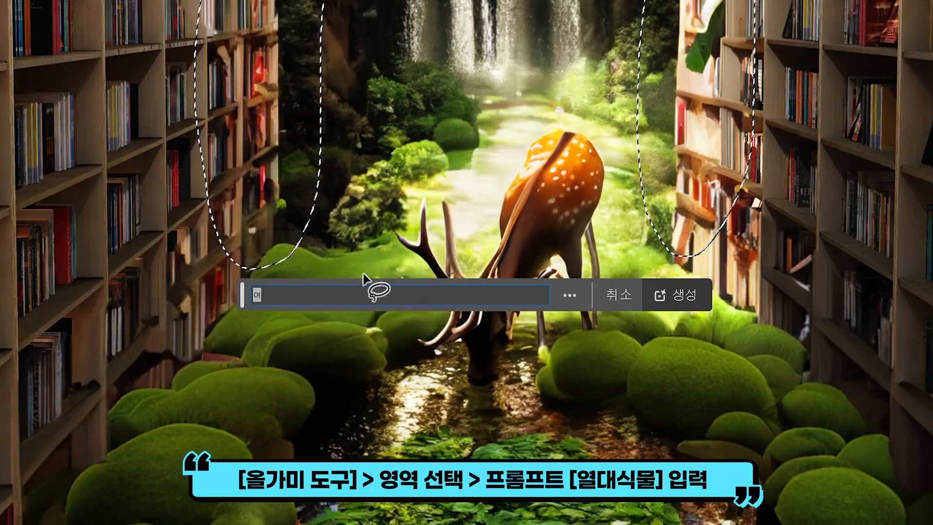
text(열대식물)
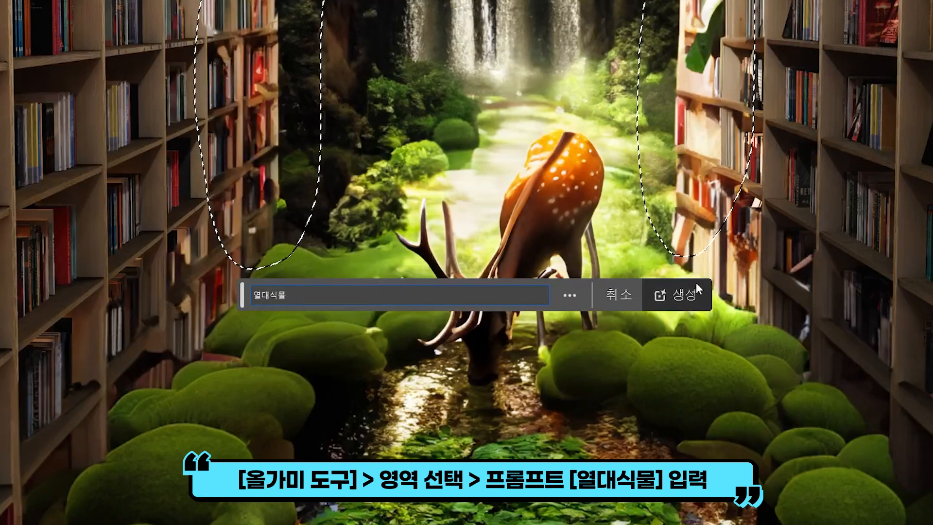
click(688, 298)
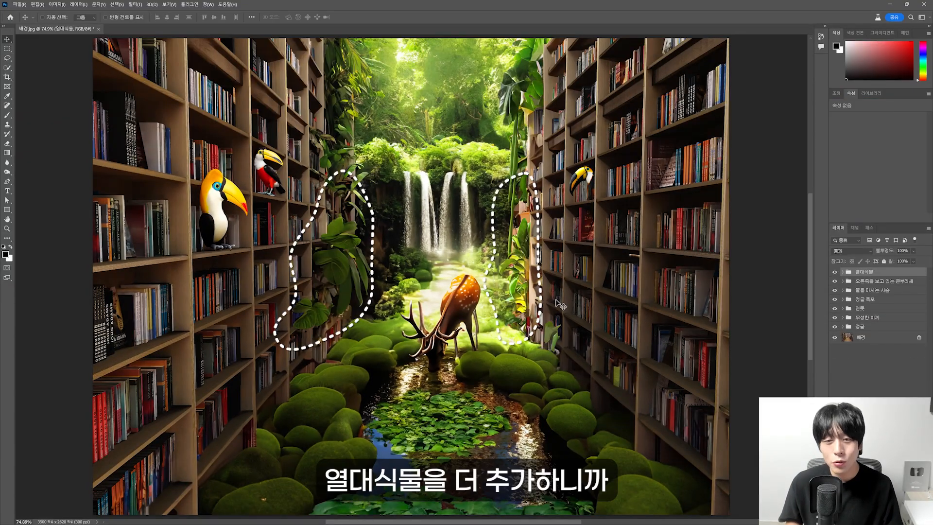
key(ctrl+d)
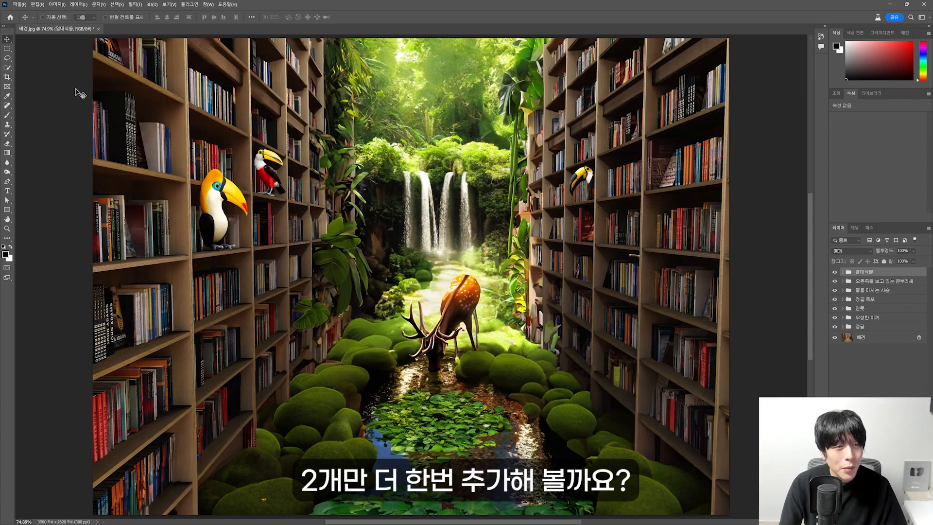
Lasso two areas across the lower uprights of the right bookcase and generate plants with the prompt 열대식물.
click(7, 58)
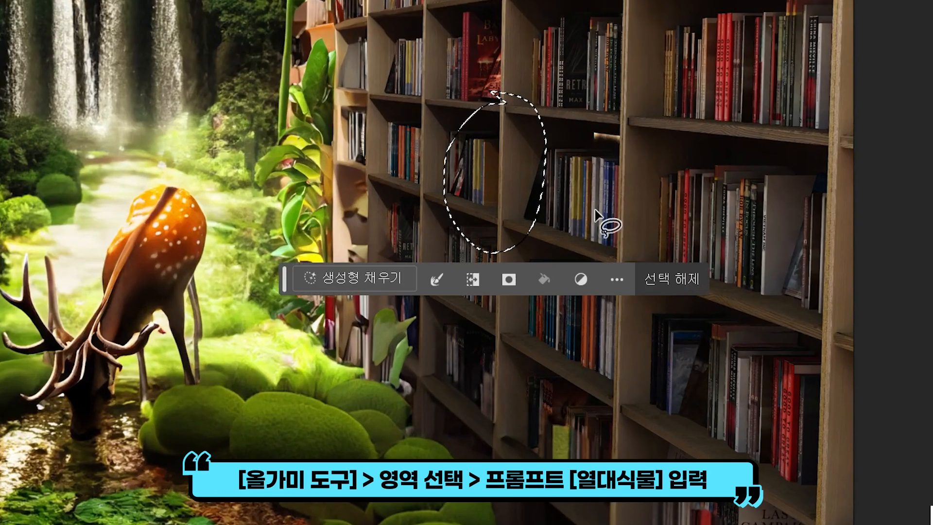
mouse_move(539, 311)
mouse_down()
mouse_move(626, 243)
mouse_move(559, 321)
mouse_up()
click(355, 273)
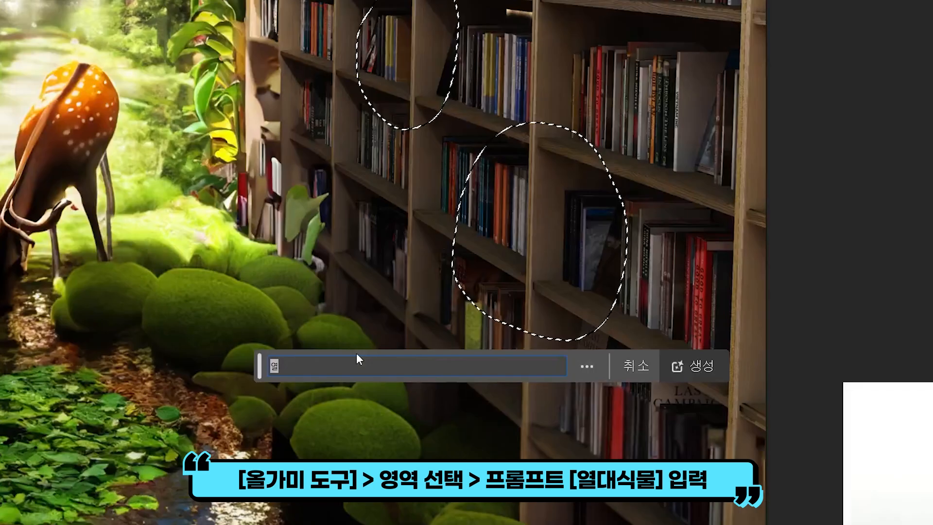
text(열대시식물)
click(693, 366)
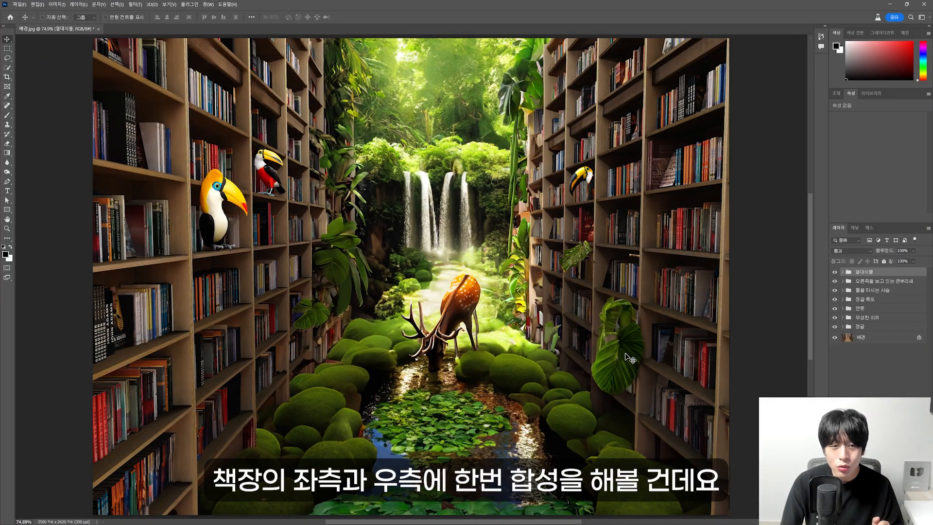
Try to lasso several areas along the left bookcase's uprights as one combined selection.
mouse_move(217, 138)
mouse_down()
mouse_move(205, 42)
mouse_move(284, 46)
mouse_up()
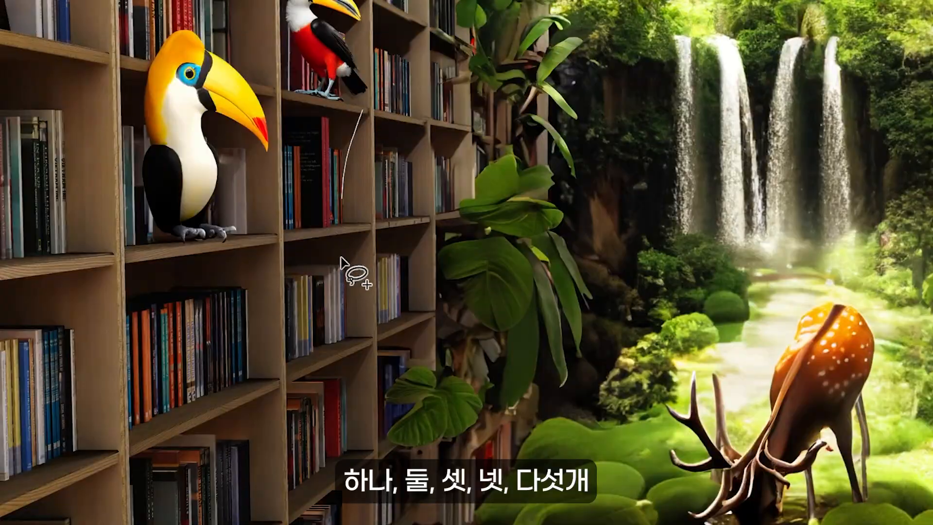
drag(341, 262, 396, 125)
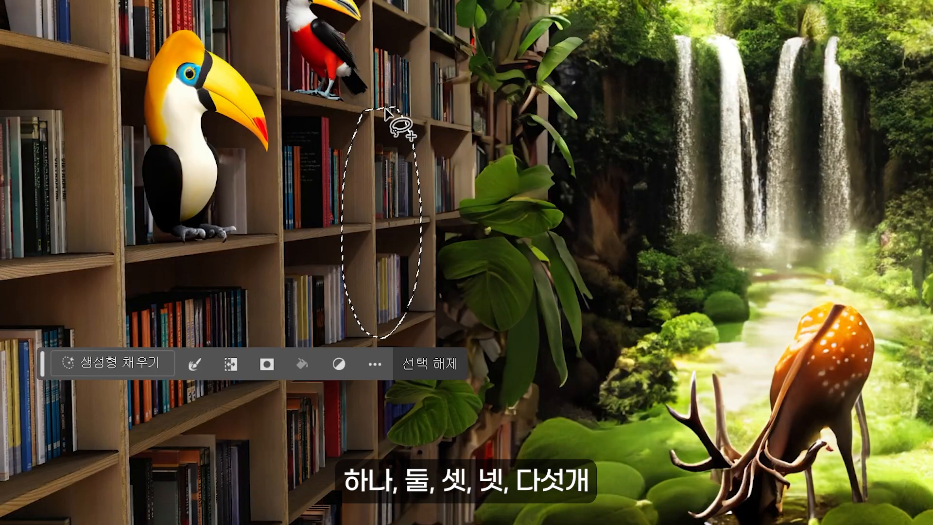
mouse_move(321, 346)
mouse_down()
mouse_move(391, 104)
mouse_move(384, 258)
mouse_up()
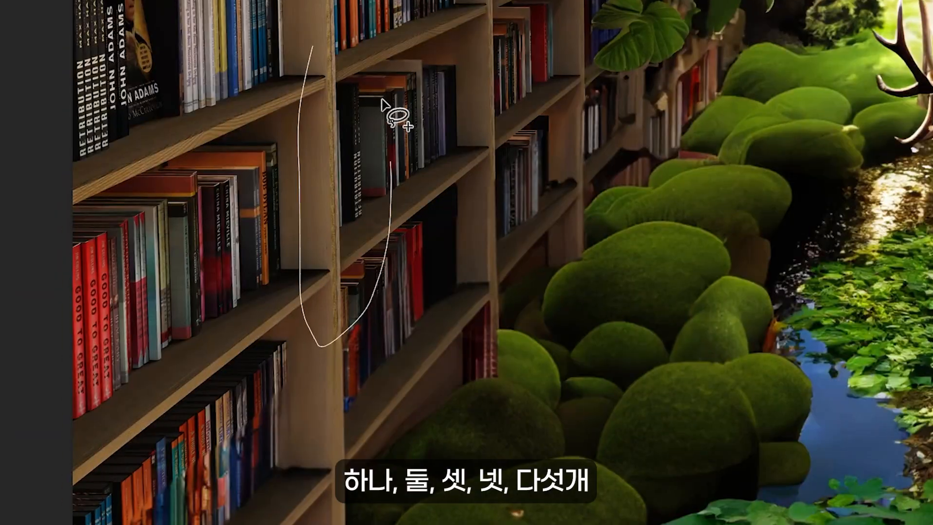
mouse_move(501, 134)
mouse_down()
mouse_move(486, 260)
mouse_move(532, 209)
mouse_up()
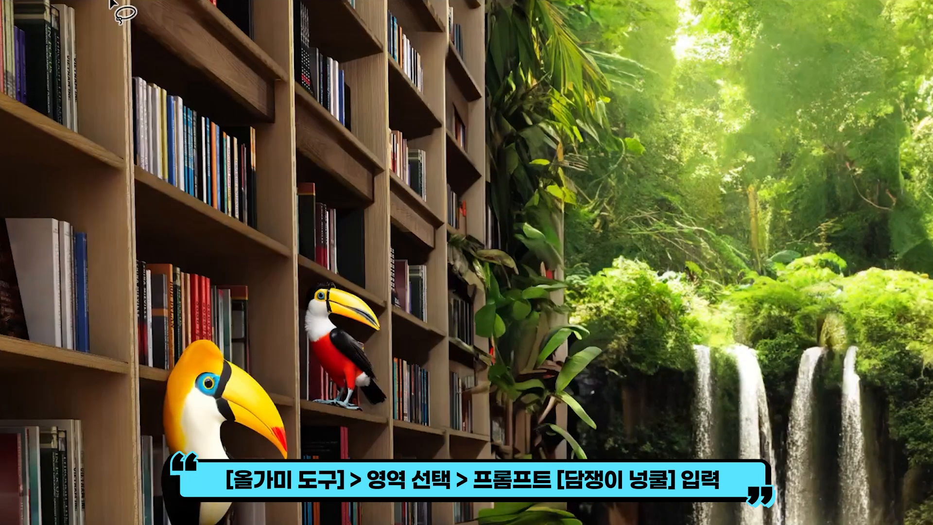
Generate ivy with the prompt 담쟁이 넝쿨 in lassoed areas on the left bookcase, first on the upper uprights and again on the lower ones.
mouse_move(111, 4)
mouse_down()
mouse_move(208, 77)
mouse_move(189, 3)
mouse_up()
drag(387, 16, 431, 25)
text(담재)
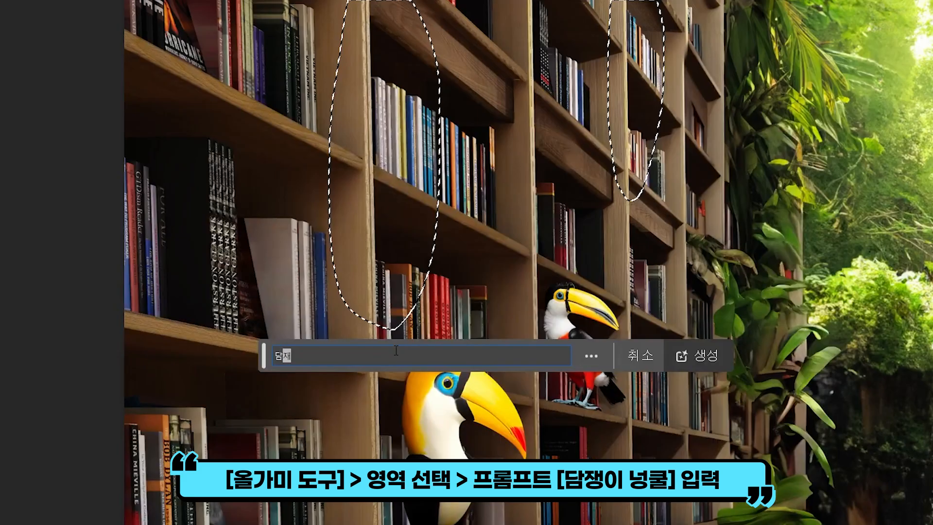
text(ㅇ이 넝쿨)
click(692, 360)
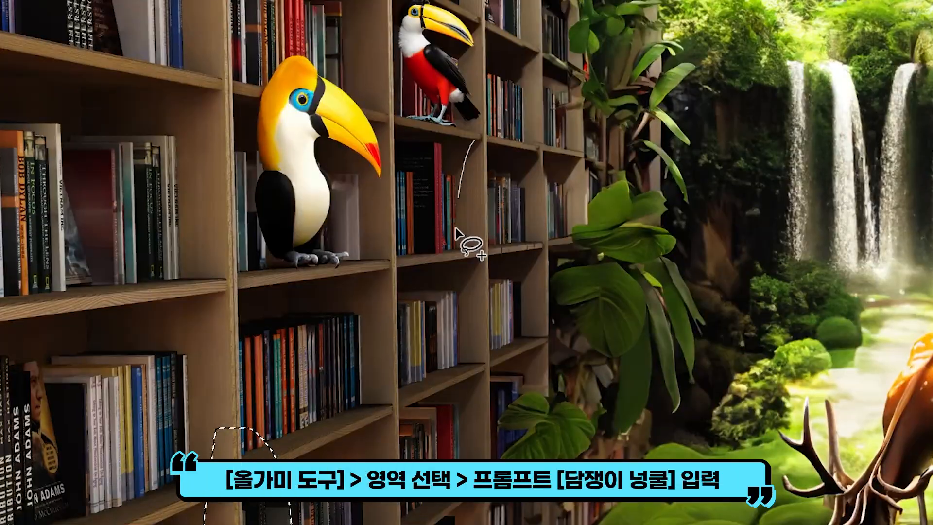
drag(284, 204, 280, 202)
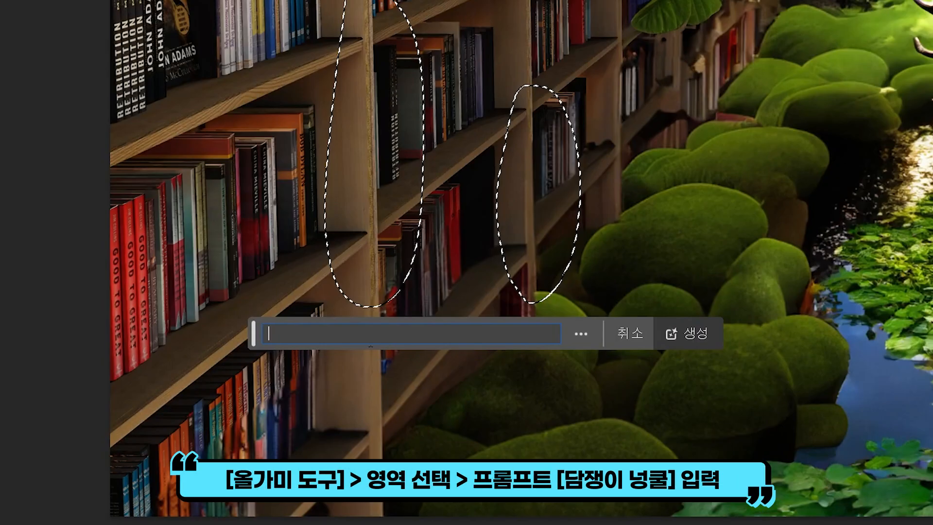
text(담쟁이 넝)
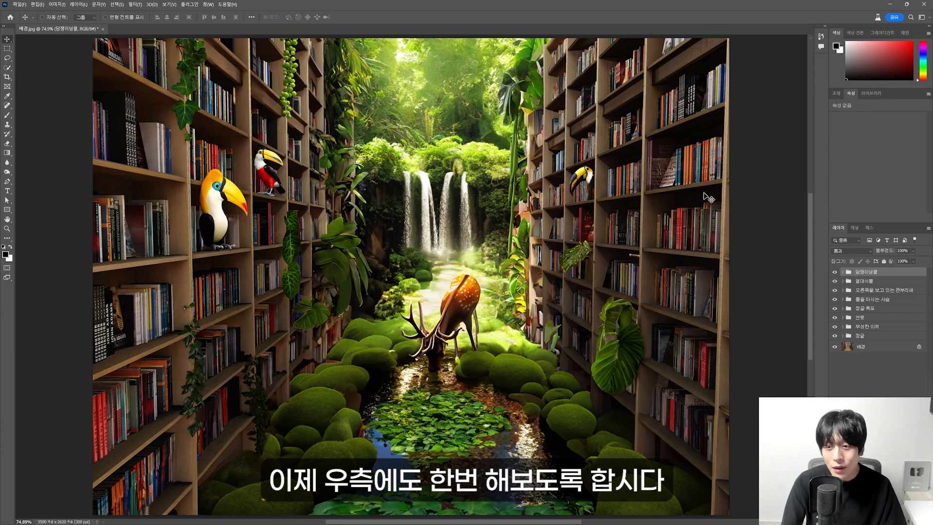
Lasso three areas along the upper uprights of the right bookcase and generate ivy with the prompt 담쟁이넝쿨.
drag(563, 83, 563, 82)
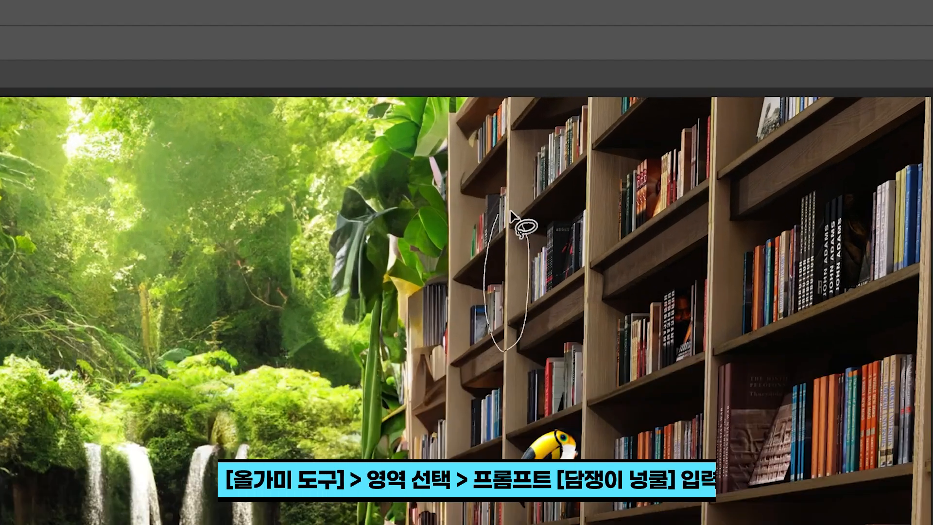
mouse_move(642, 39)
mouse_down()
mouse_move(633, 192)
mouse_move(651, 41)
mouse_move(643, 38)
mouse_up()
drag(723, 38, 747, 186)
drag(831, 491, 833, 488)
click(406, 277)
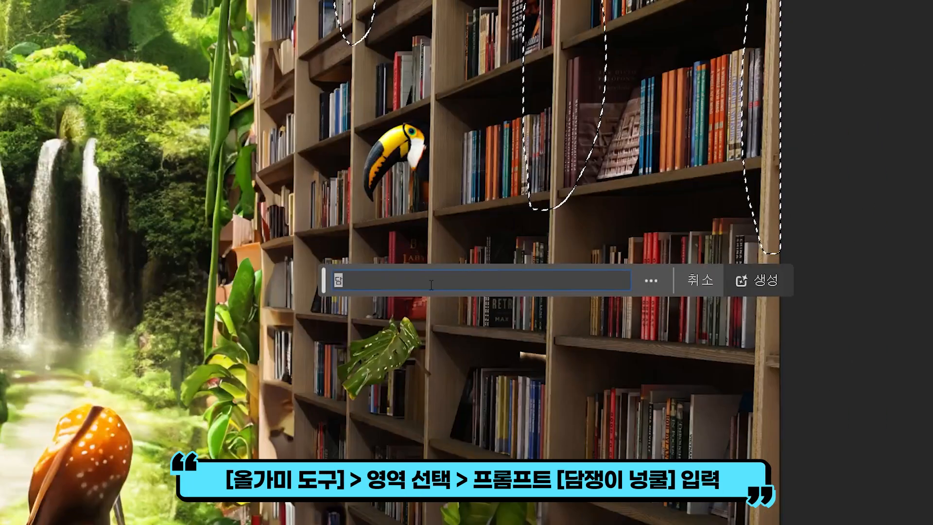
text(담쟁이넝쿠)
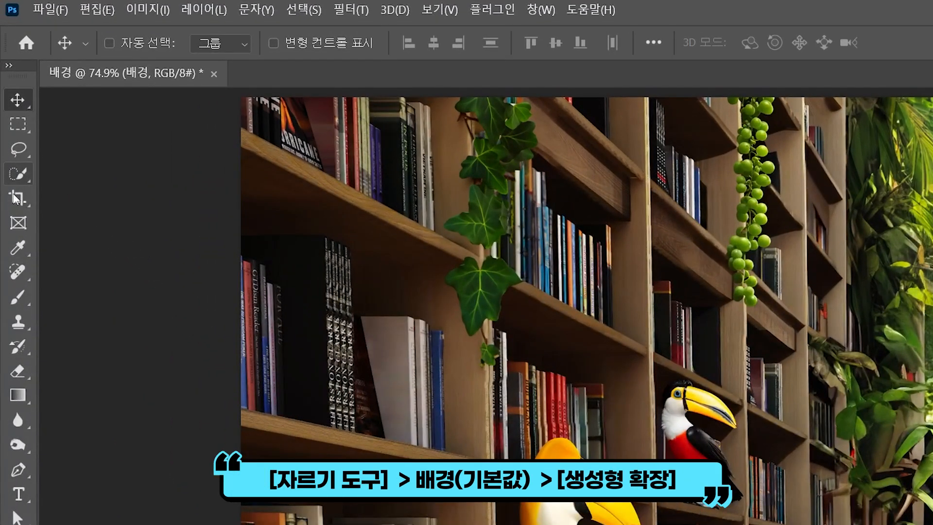
Extend the crop frame with the Crop tool beyond the left, right and bottom edges of the image.
click(16, 198)
right_click(17, 199)
click(85, 199)
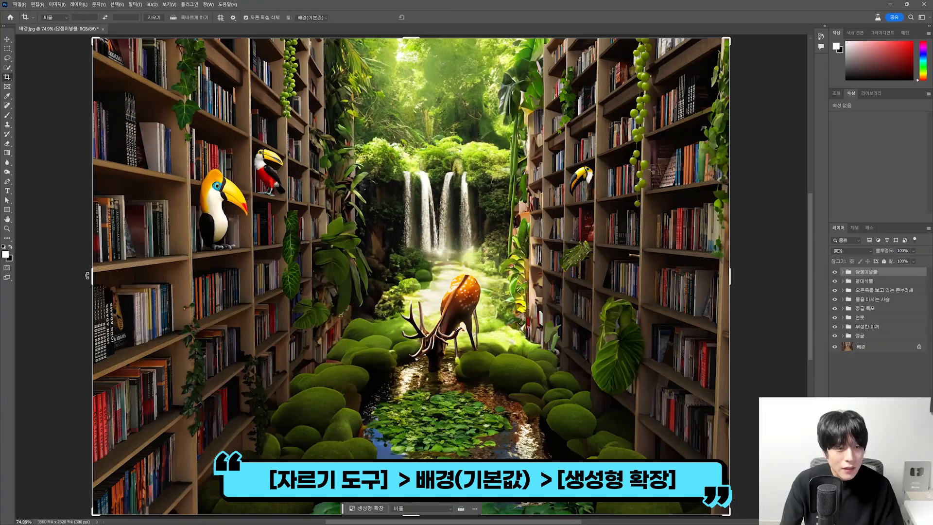
drag(91, 276, 21, 280)
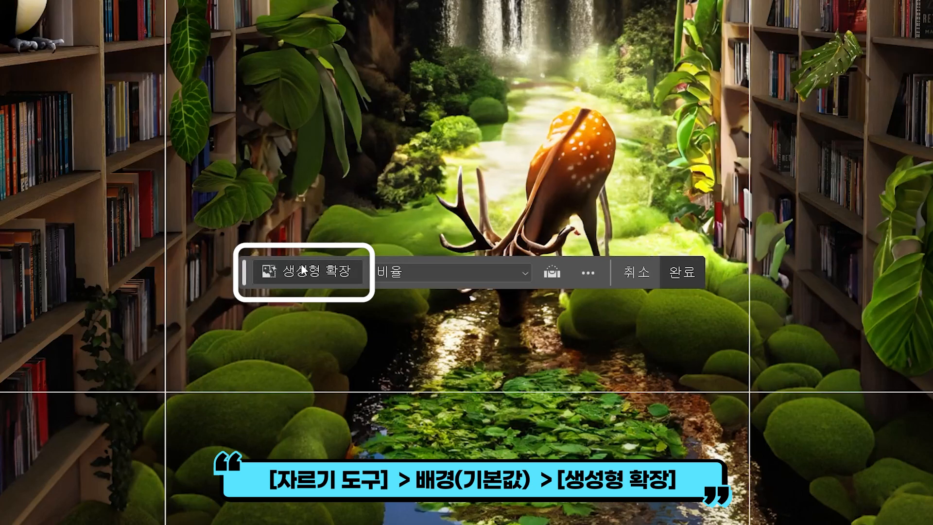
Set the crop fill to 생성 확장 and generate the extended canvas areas with an empty prompt.
click(303, 270)
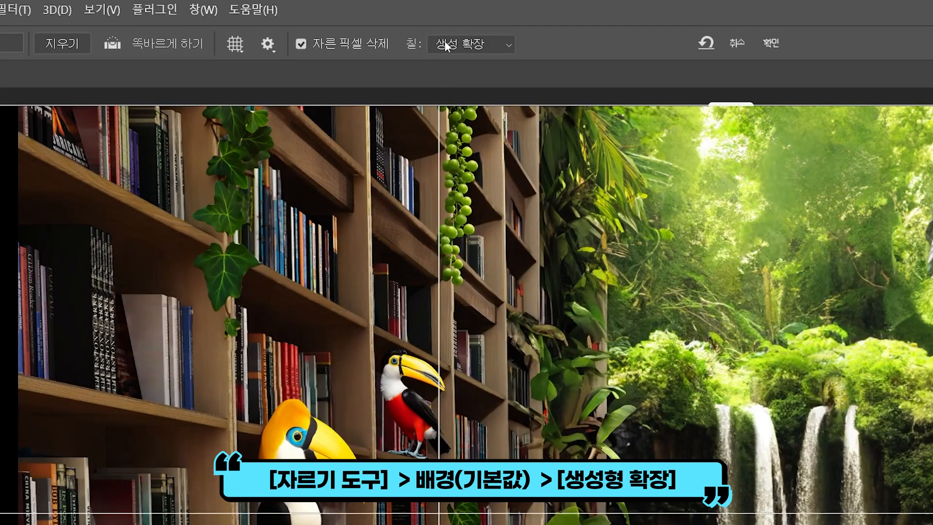
click(447, 47)
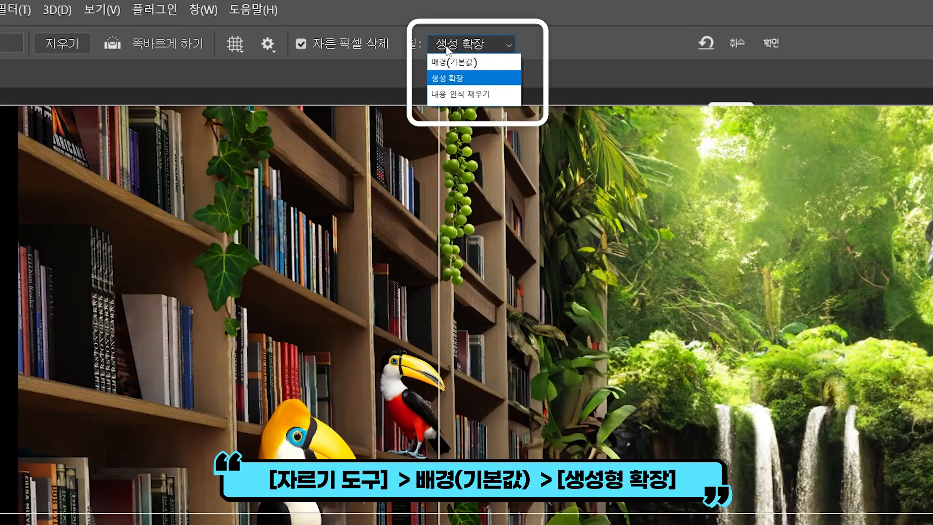
click(458, 79)
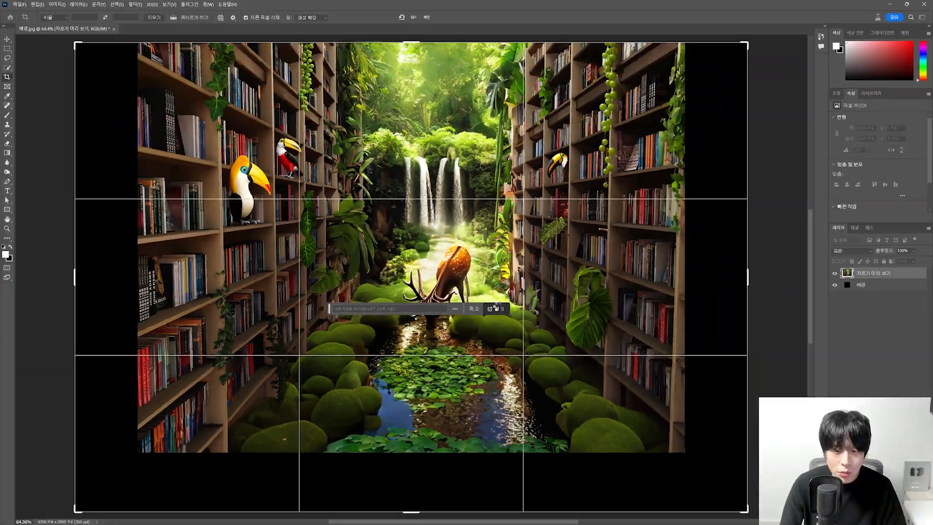
click(498, 309)
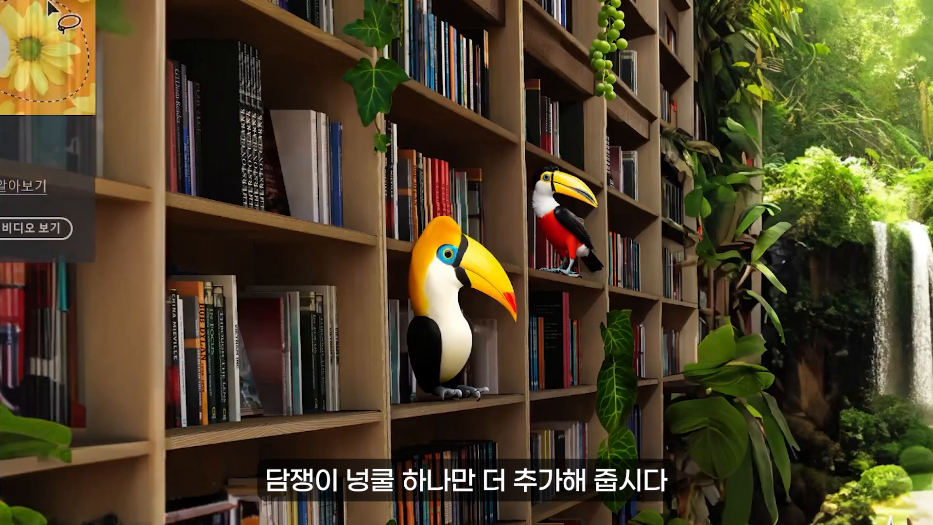
Lasso the leftmost bookcase upright, generate another vine with the prompt 담쟁이 넝쿨, and clear the selection.
mouse_move(155, 173)
mouse_down()
mouse_move(206, 213)
mouse_move(154, 168)
mouse_up()
click(78, 517)
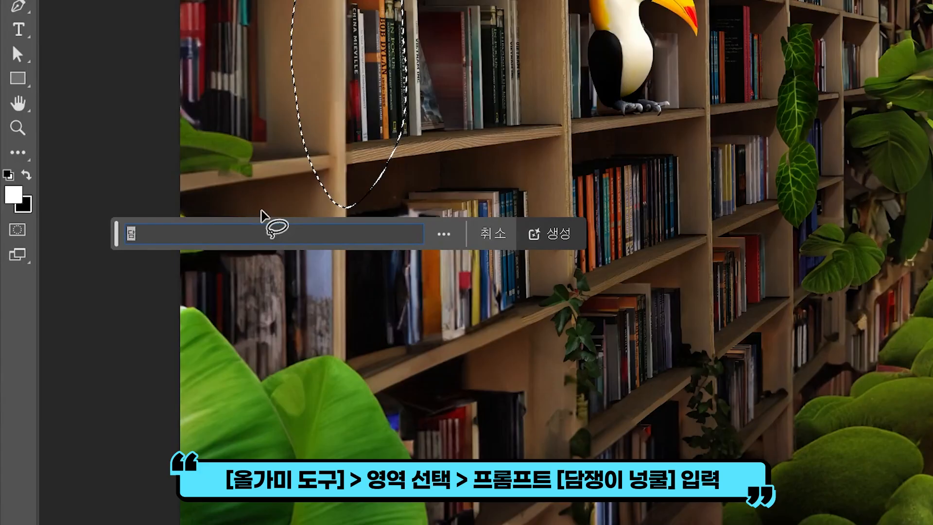
text(담쟁이)
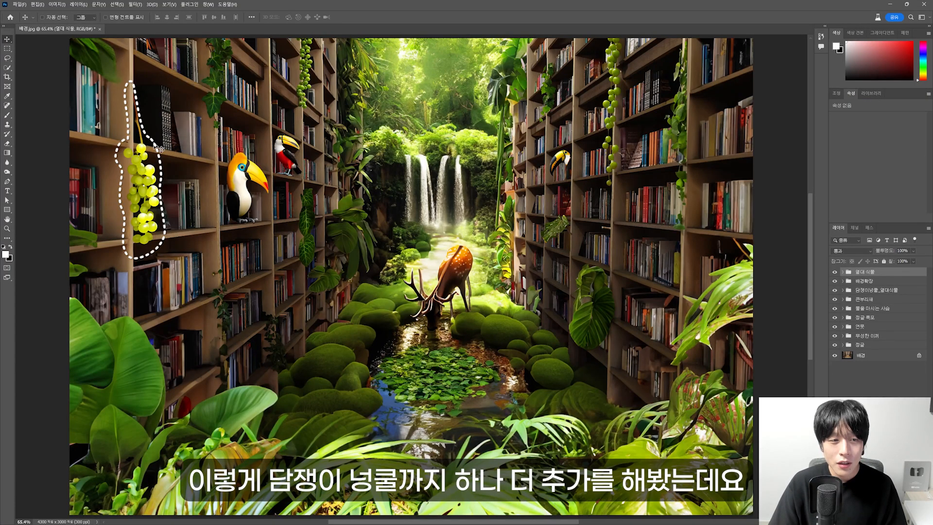
key(ctrl+d)
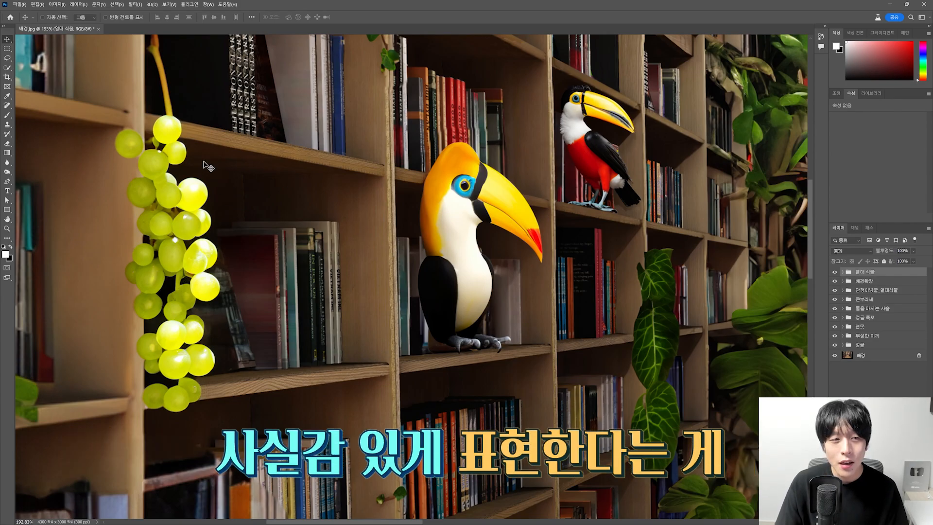
Examine the whole composite up close, from the bookcase toucans to the deer, the path and the area above the waterfall.
key(ctrl+1)
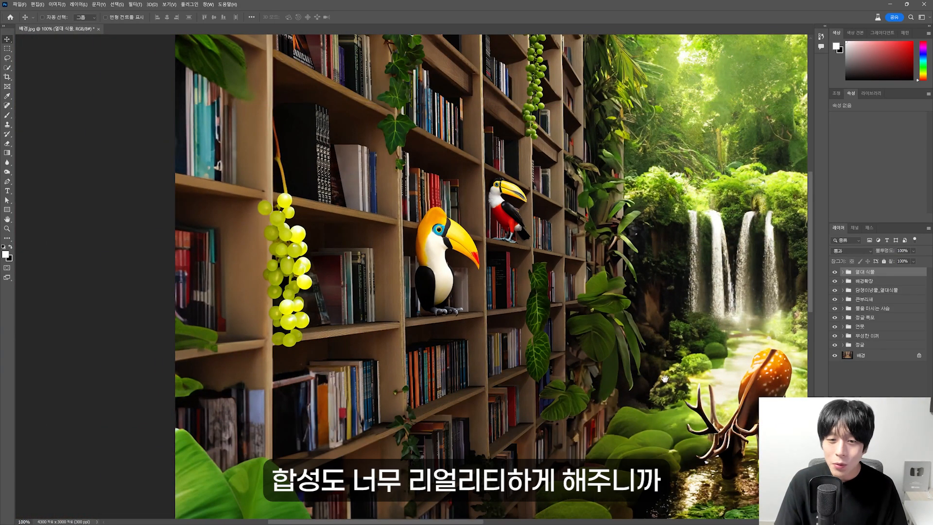
drag(664, 378, 356, 364)
drag(519, 364, 527, 319)
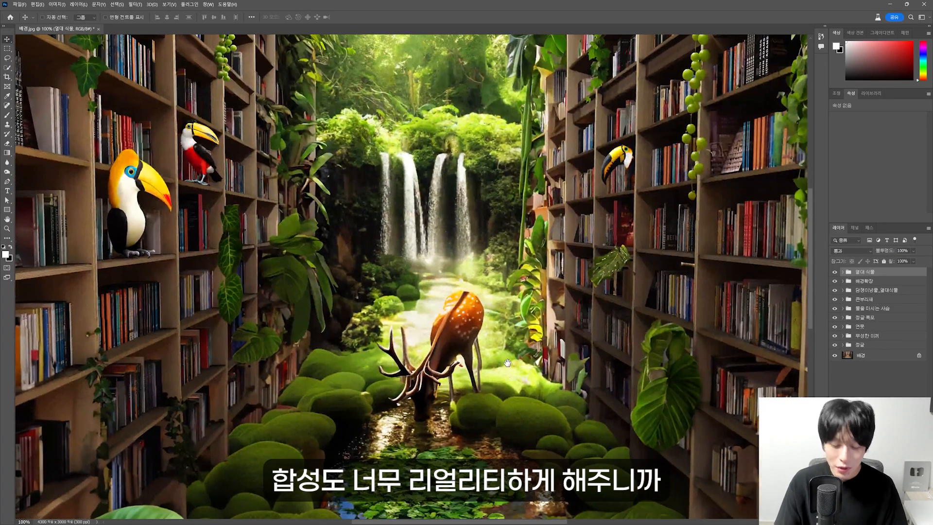
key(ctrl+0)
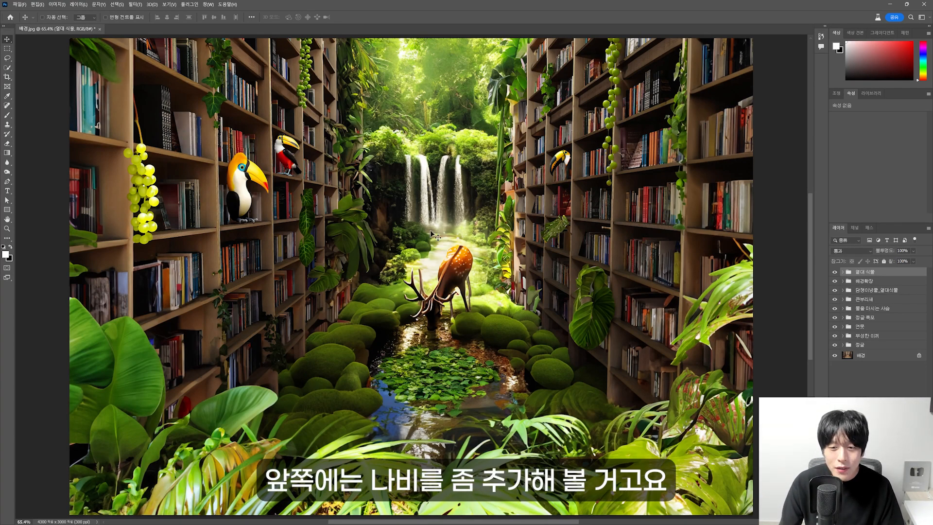
drag(444, 236, 471, 274)
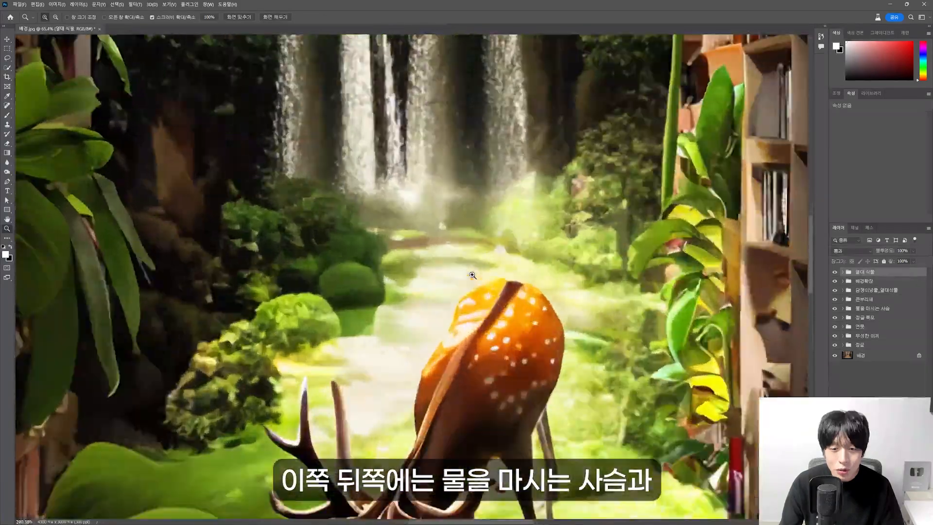
drag(446, 145, 473, 465)
drag(457, 148, 459, 219)
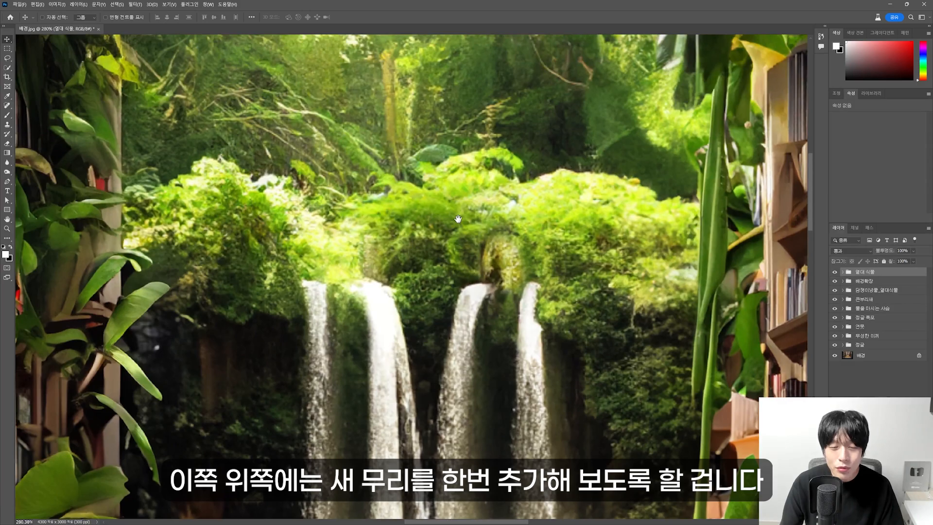
key(ctrl)
key(ctrl+0)
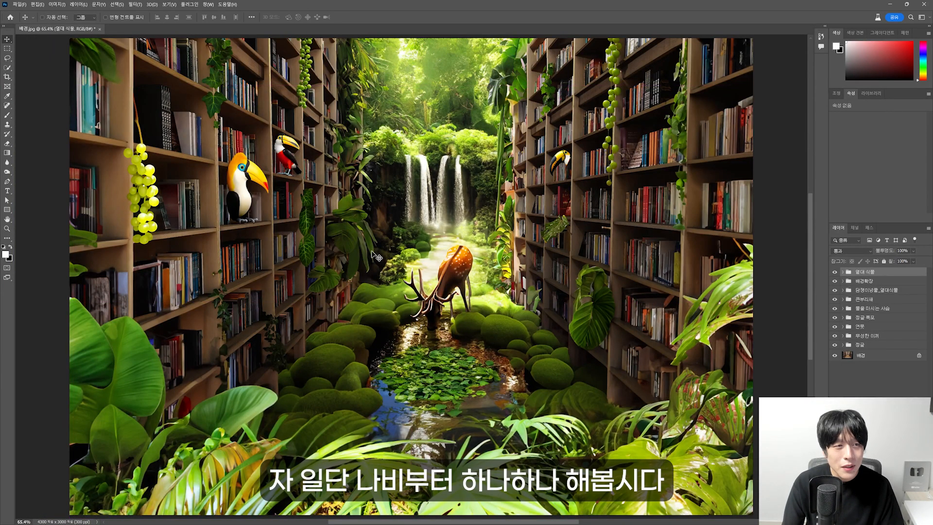
Lasso several areas over the foreground plants, the deer's antler tip and the mossy rocks, and generate butterflies with the prompt 나비.
mouse_move(418, 254)
mouse_down()
mouse_move(417, 274)
mouse_move(417, 254)
mouse_up()
mouse_move(243, 342)
mouse_down()
mouse_move(213, 375)
mouse_move(262, 342)
mouse_up()
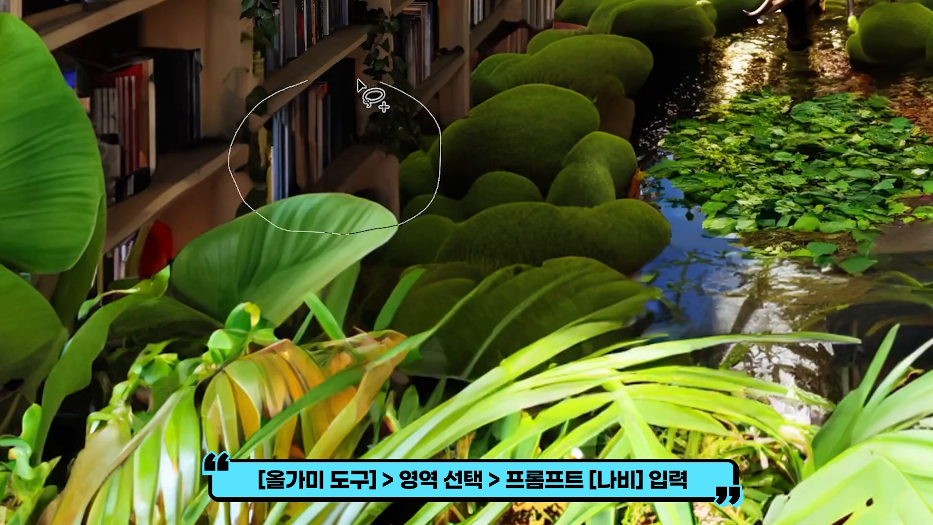
drag(452, 253, 371, 363)
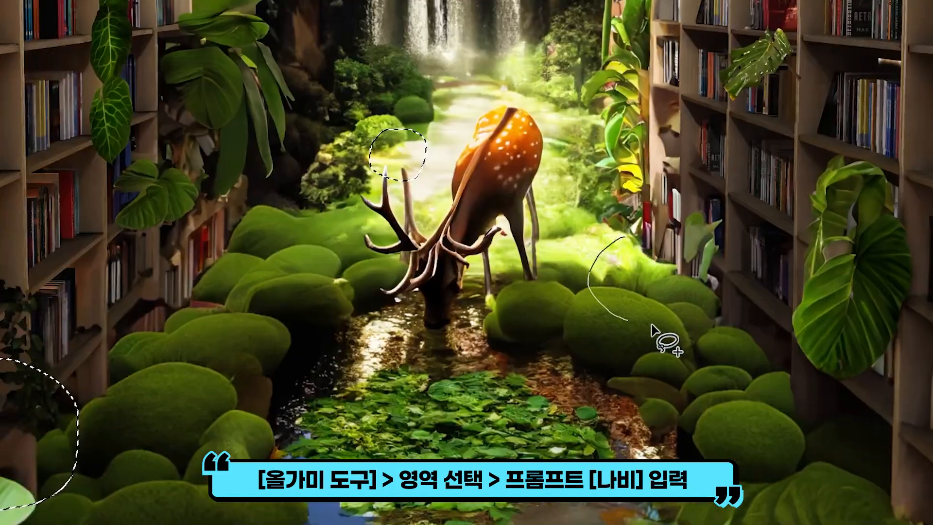
drag(663, 337, 593, 280)
text(나비)
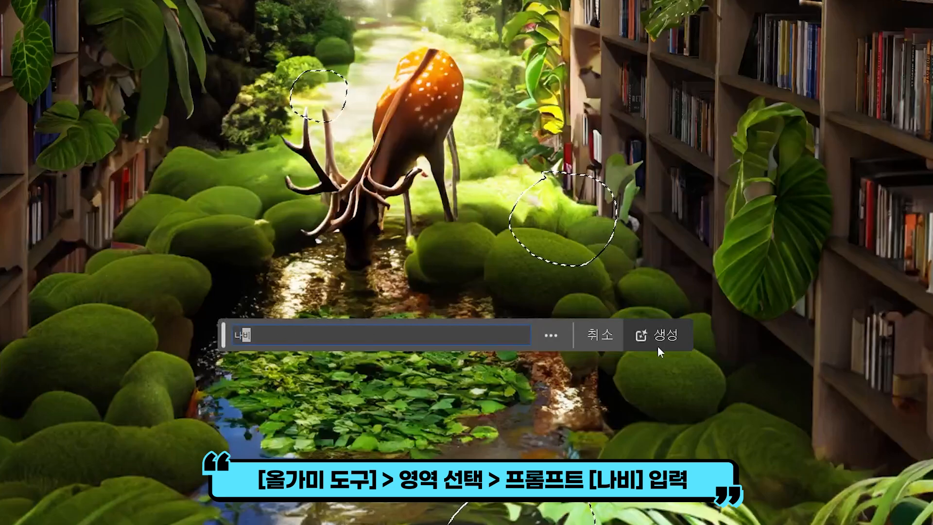
click(654, 339)
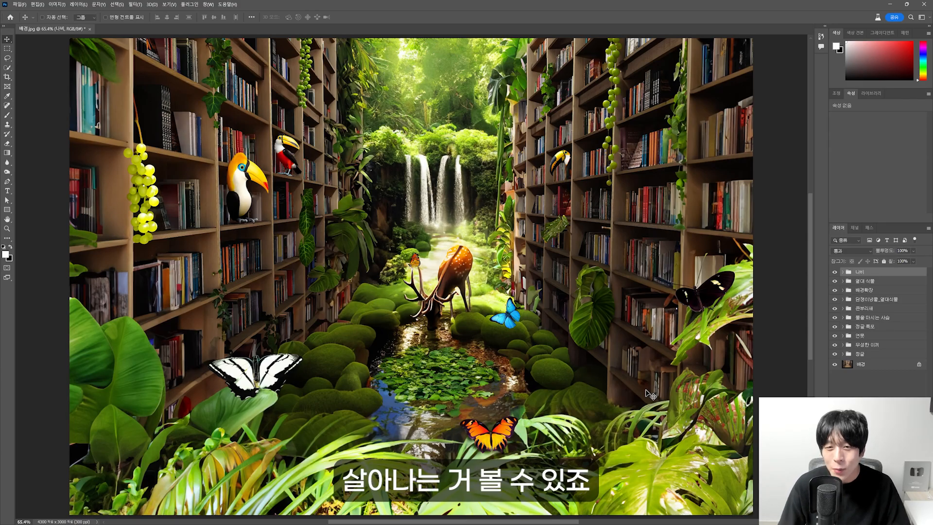
Lasso an oval area in the jungle just above the waterfall and generate a flock of birds with the prompt 새 무리.
scroll(411, 101, up, 5)
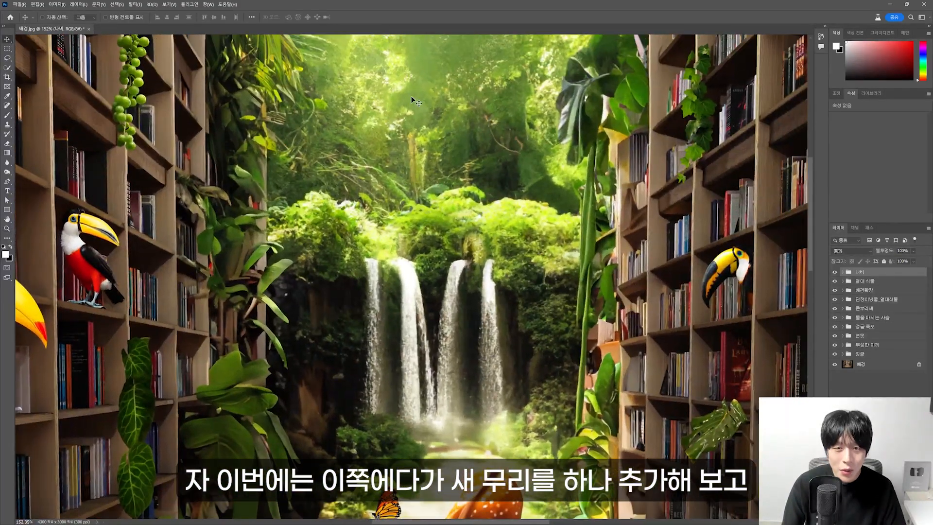
drag(443, 284, 439, 259)
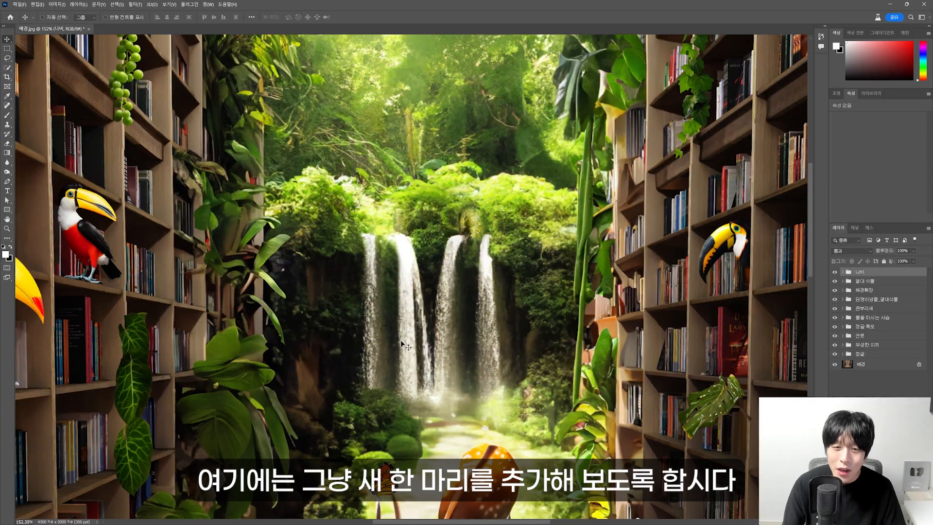
key(l)
mouse_move(423, 79)
mouse_down()
mouse_move(346, 171)
mouse_move(433, 83)
mouse_up()
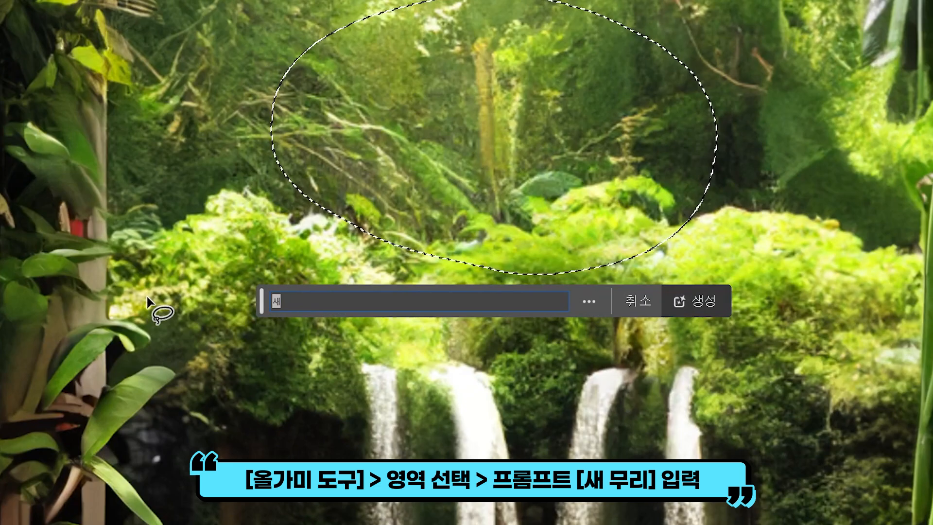
text(새 무리)
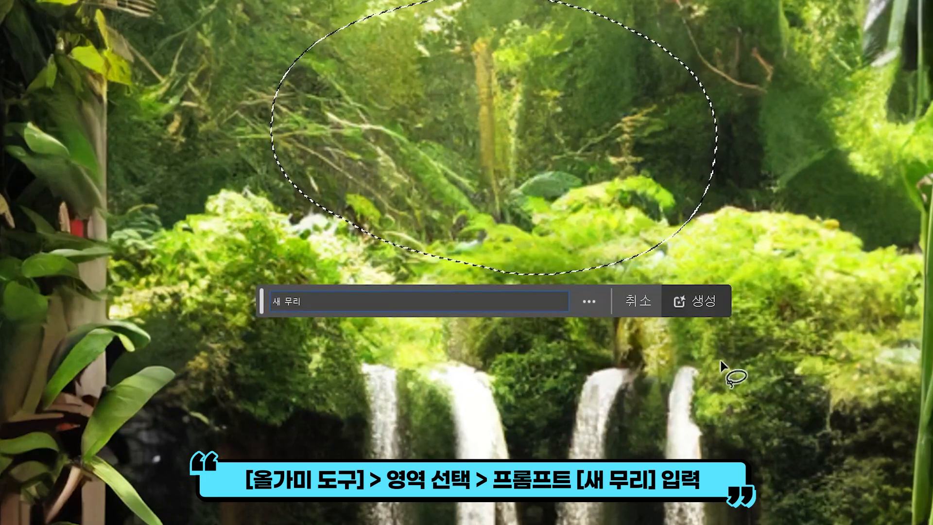
click(716, 301)
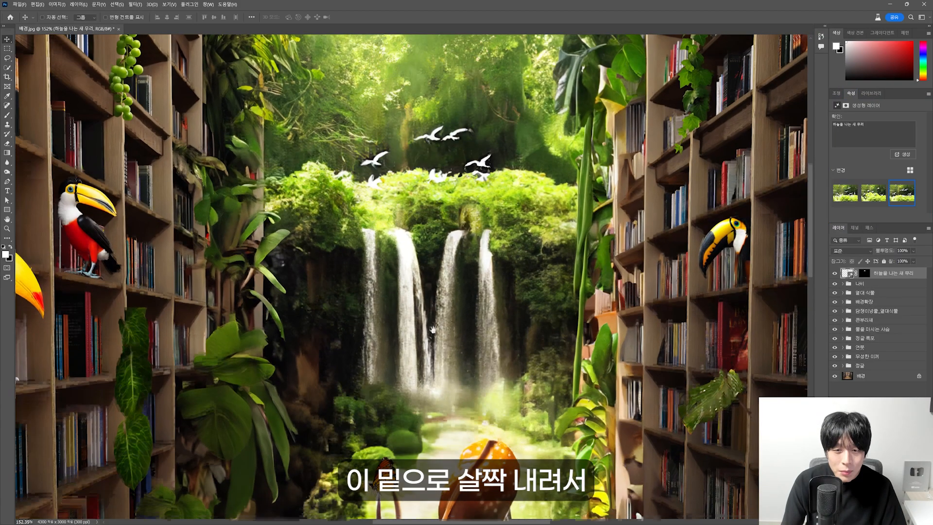
Lasso an area across the middle of the waterfall and generate a flying bird with the prompt 하늘을 날고 있는 새.
scroll(99, 107, down, 3)
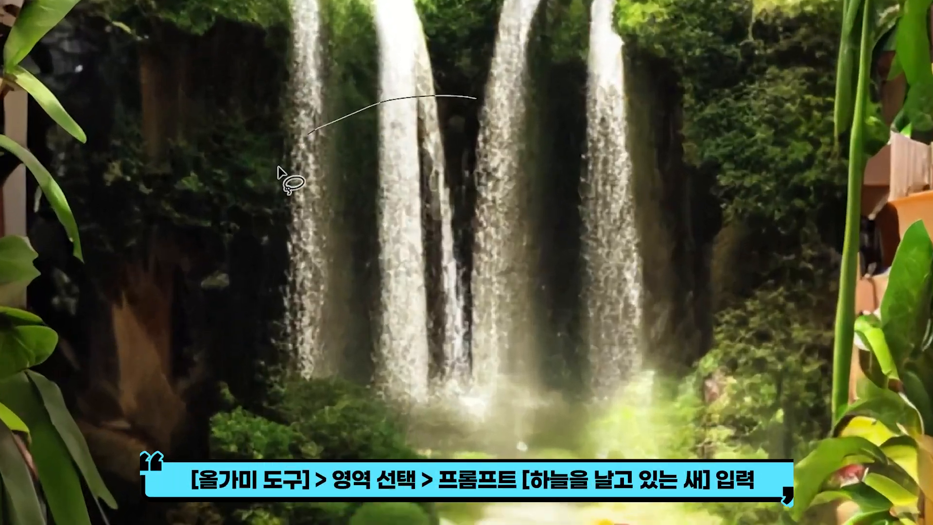
drag(479, 100, 492, 104)
text(하늘)
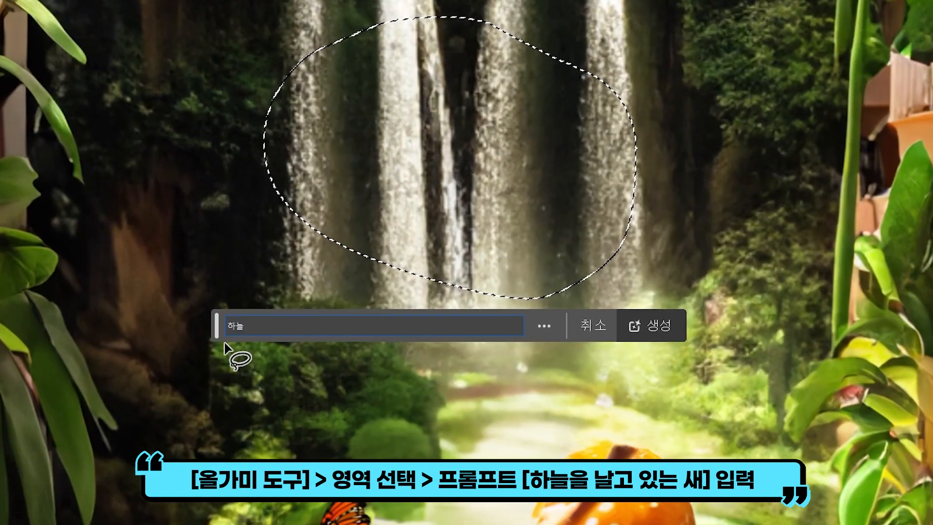
text(을 날고 이있는 새)
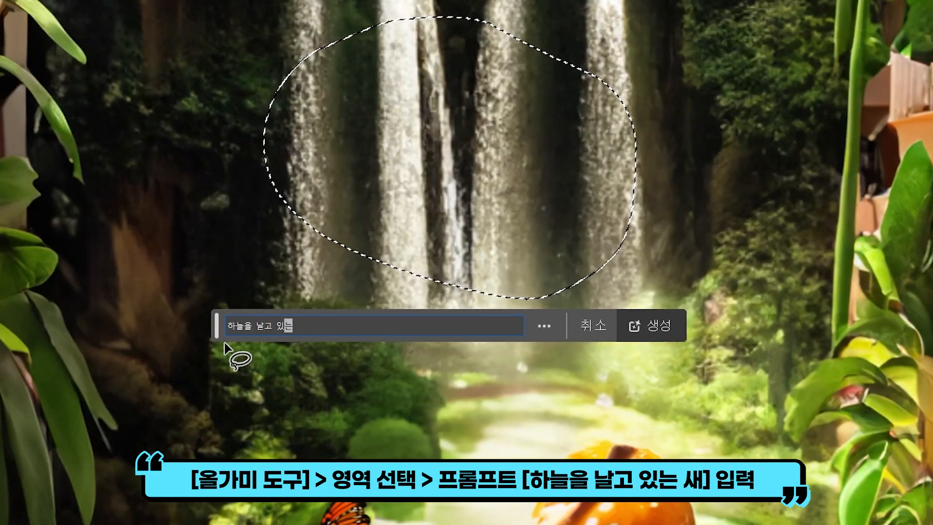
click(661, 326)
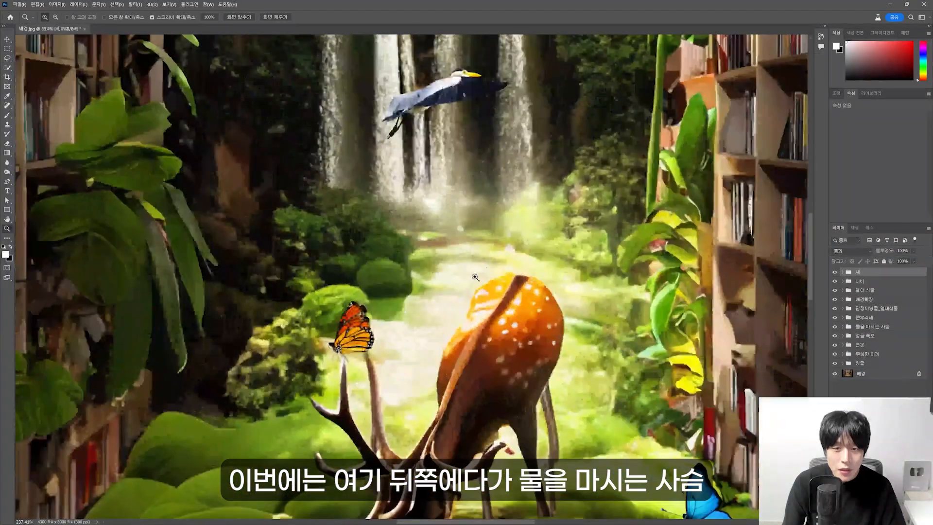
Lasso two areas beside the path behind the large deer and generate more deer with the prompt 물을 마시는 사슴.
key(v)
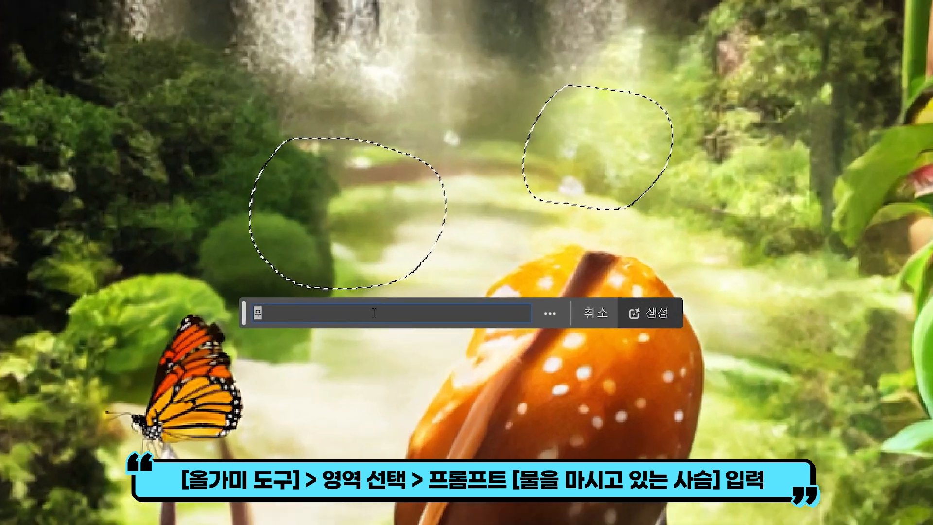
text(물으)
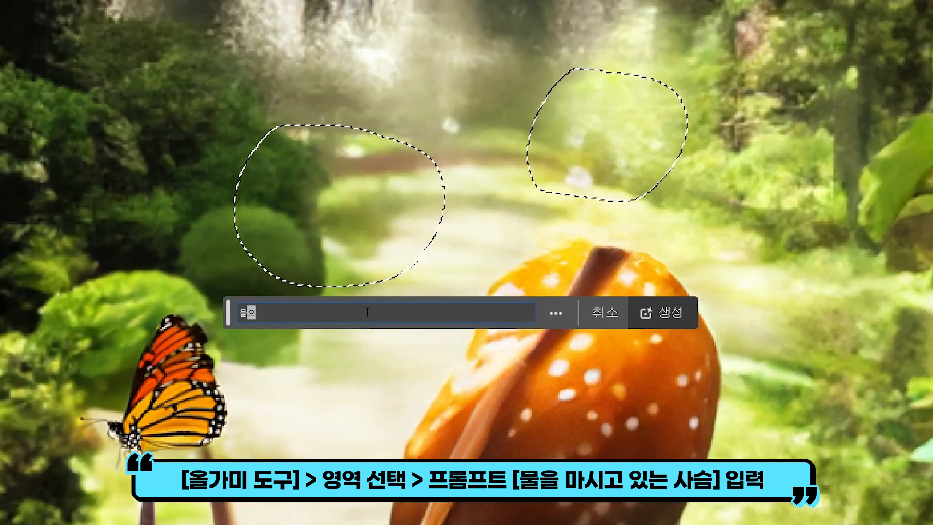
text(을 마시는 사슴)
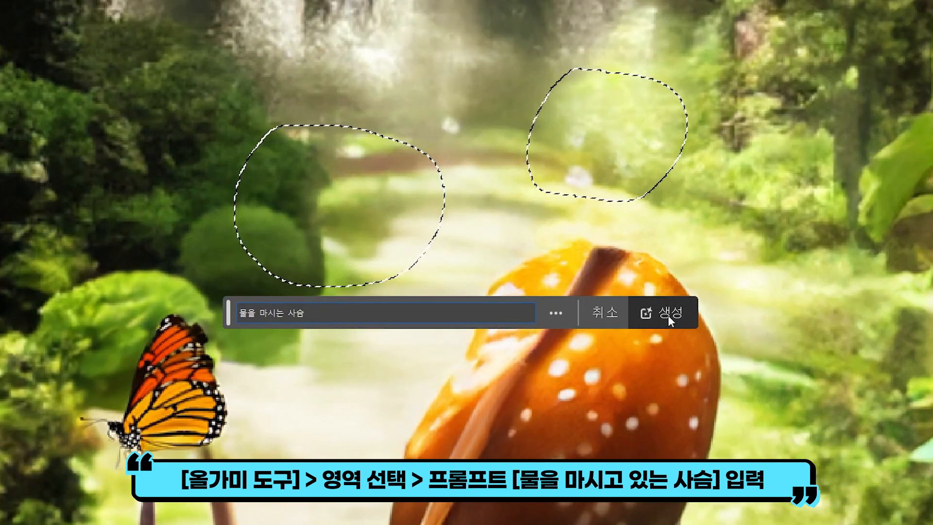
click(668, 313)
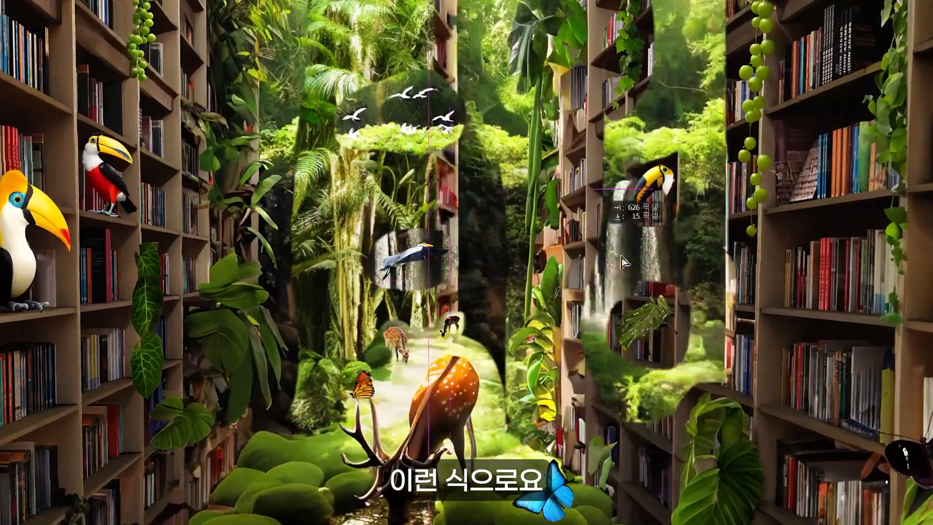
drag(534, 234, 777, 264)
drag(350, 29, 350, 132)
key(ctrl+z)
key(ctrl+z)
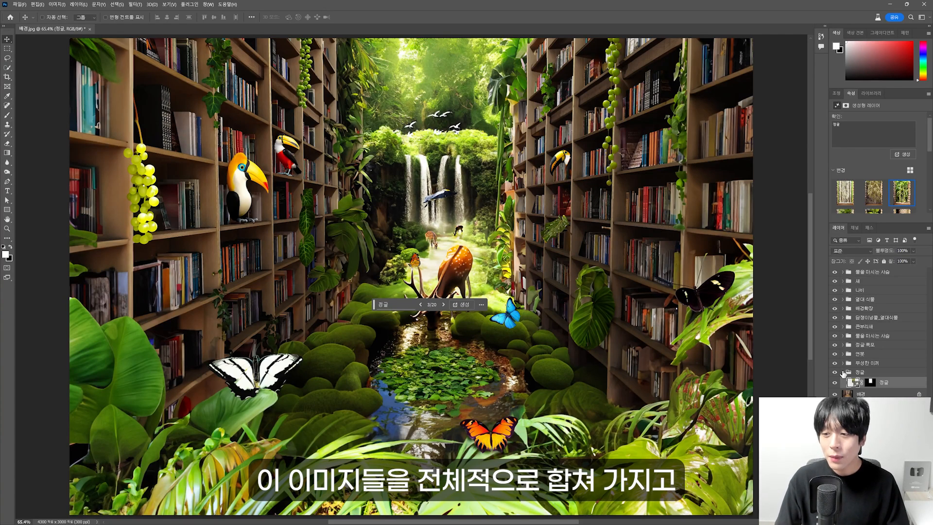
Collapse the 정글 group and duplicate the locked 배경 layer.
click(844, 372)
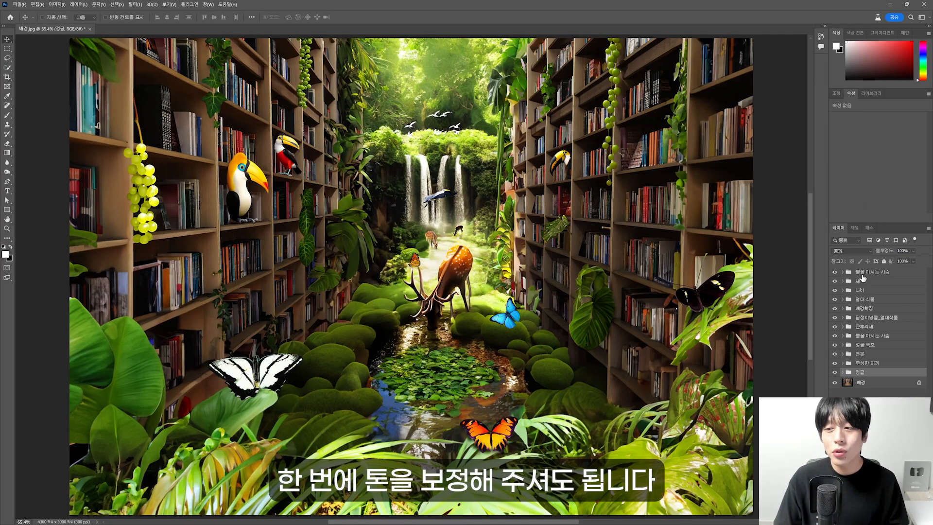
click(891, 383)
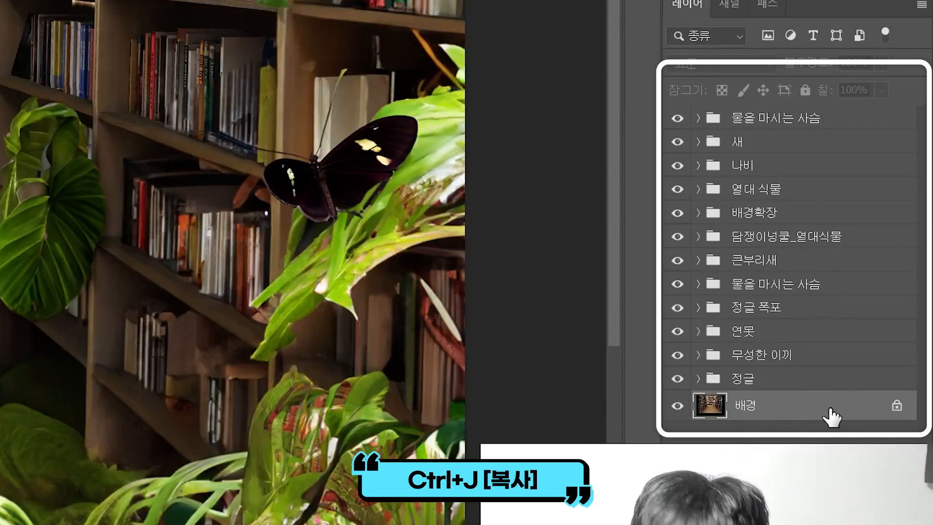
key(ctrl+j)
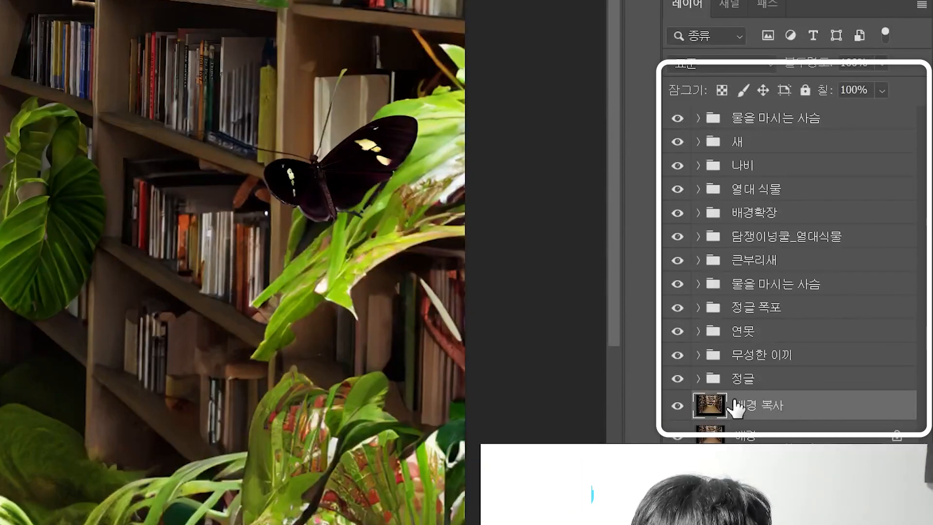
Group all layer groups together with the background copy, leaving out the locked background, and name the group 원본.
click(758, 122)
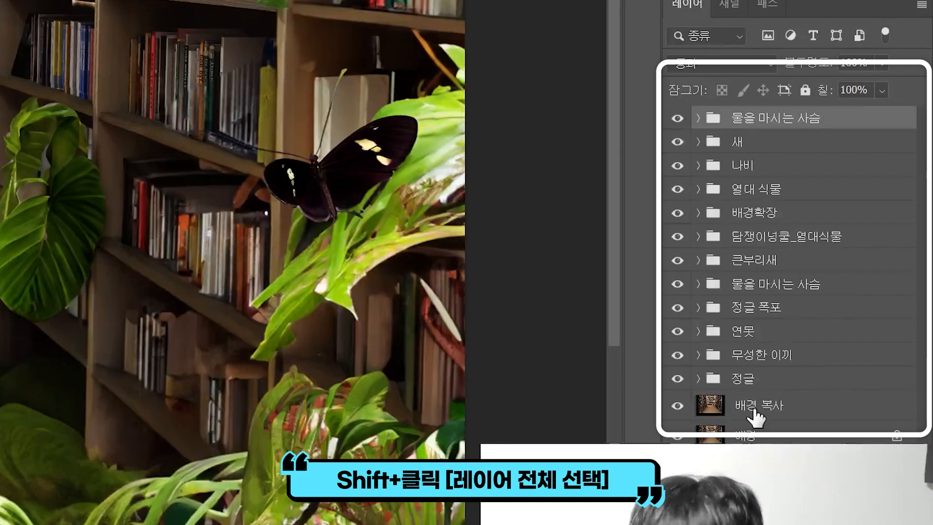
shift+click(755, 410)
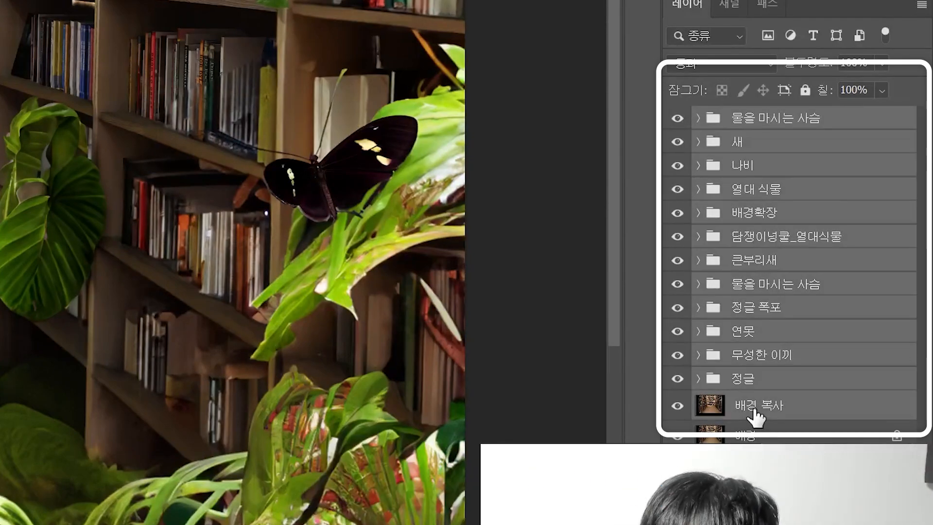
key(ctrl+g)
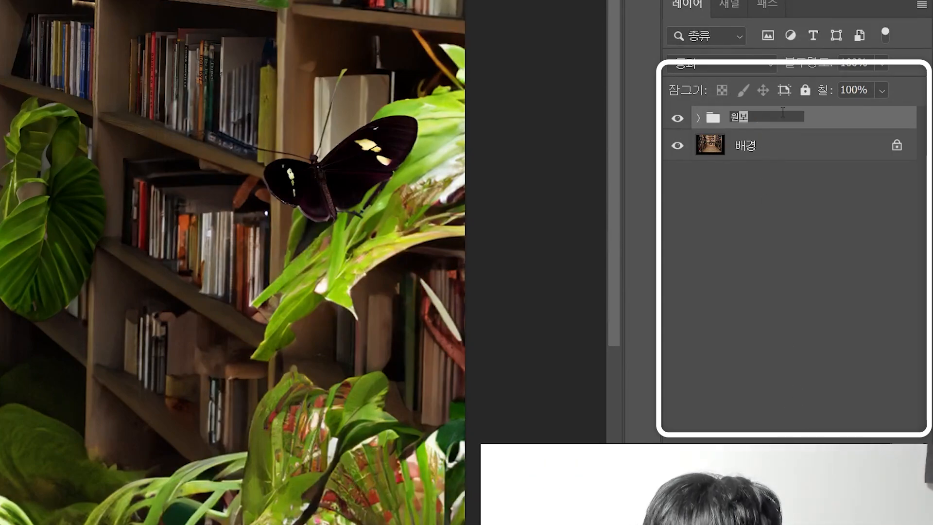
text(ㄴ)
key(Return)
Duplicate the 원본 group, rename the copy 컬러톤보정, and hide the 원본 group.
key(ctrl+j)
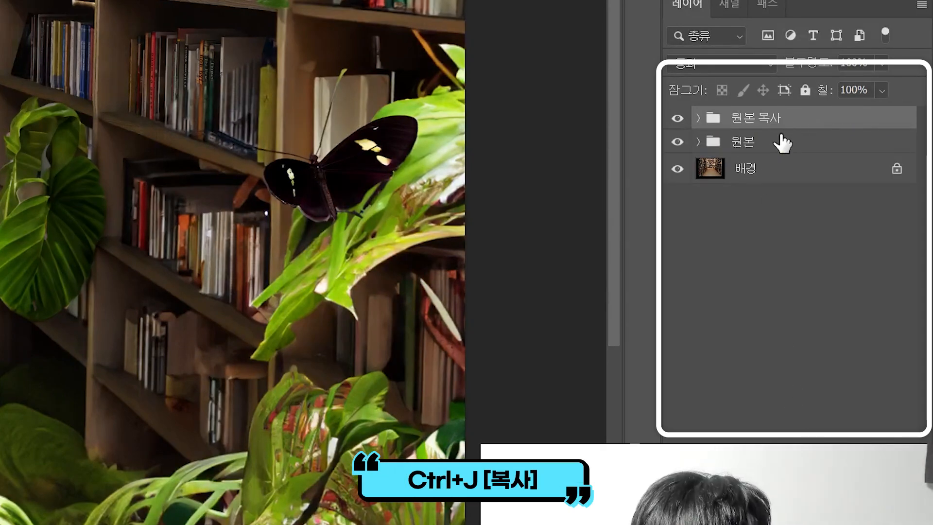
double_click(756, 123)
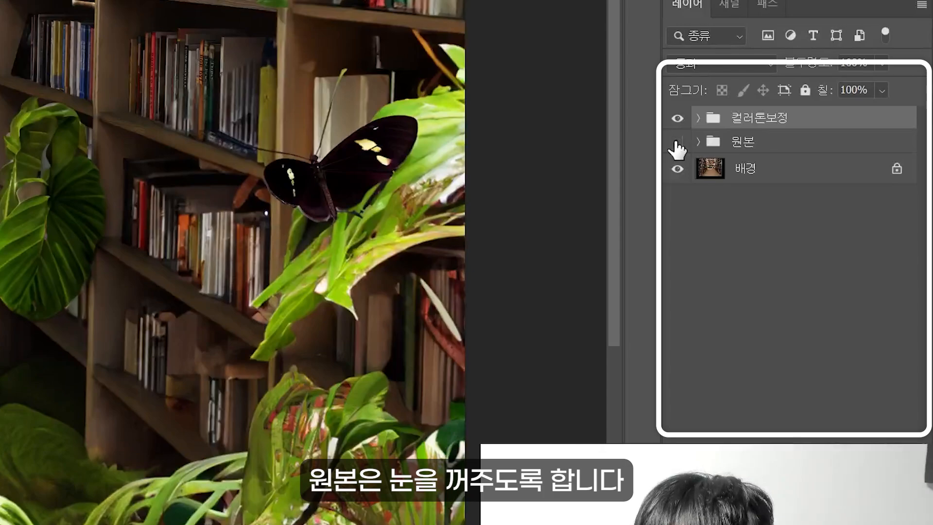
click(677, 142)
Merge the 컬러톤보정 group into a single layer and activate the Dodge tool.
right_click(758, 127)
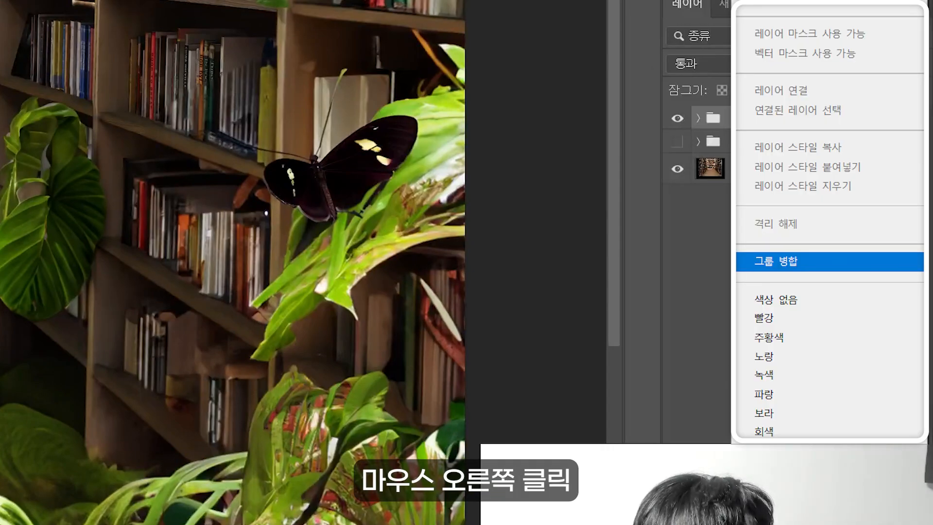
click(776, 261)
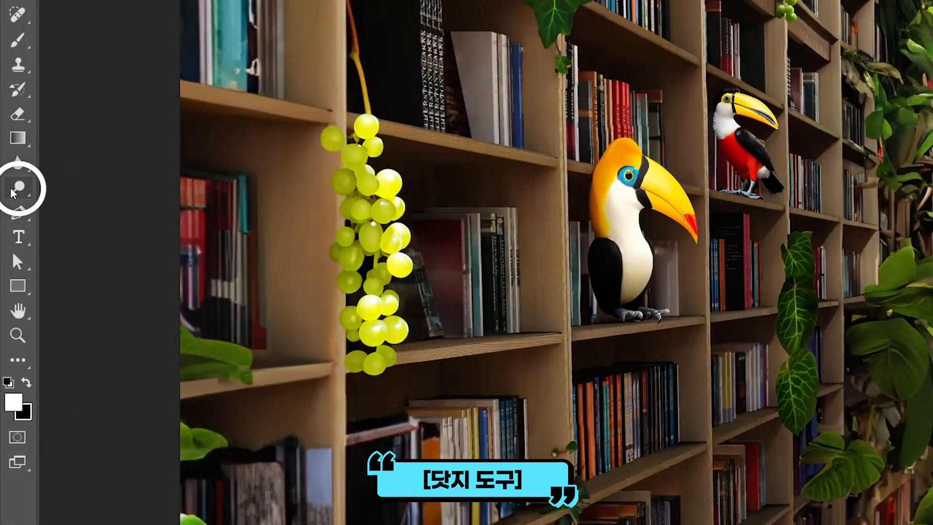
click(12, 193)
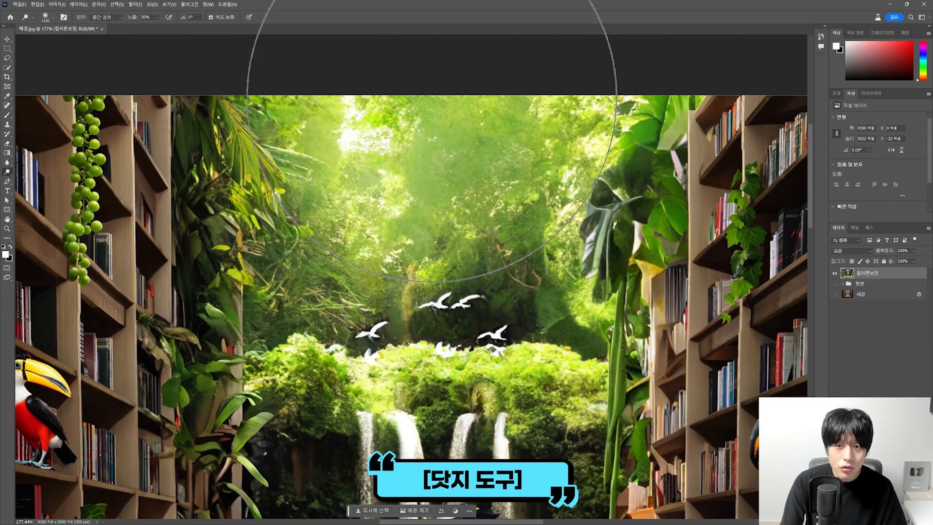
Dodge the sunlit foliage above the waterfall, and burn the large dark leaves beside the right bookshelf at 50% exposure.
mouse_move(432, 97)
mouse_down()
mouse_move(512, 131)
mouse_move(359, 180)
mouse_move(471, 92)
mouse_up()
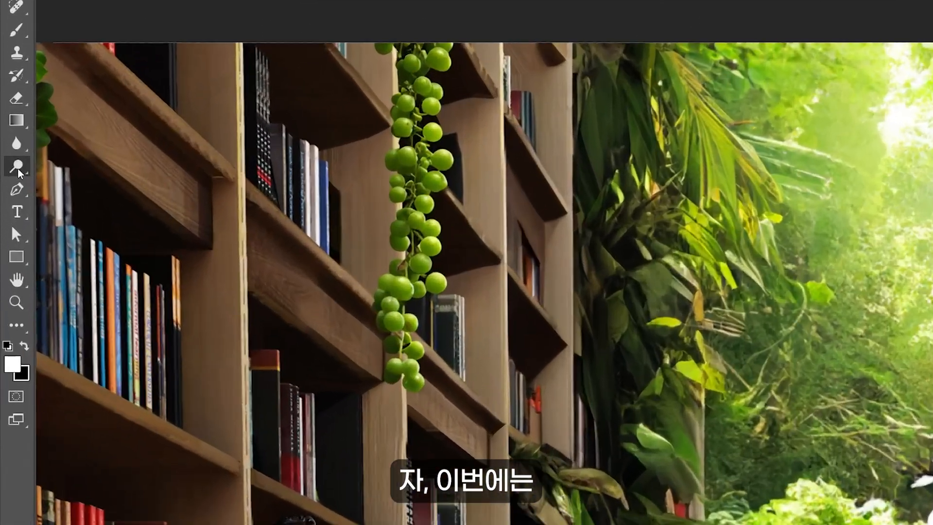
right_click(6, 172)
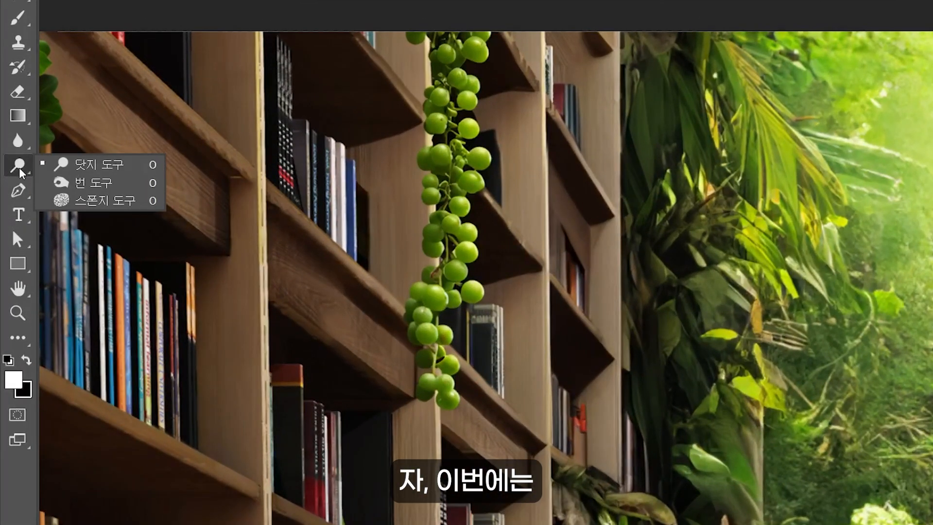
click(30, 179)
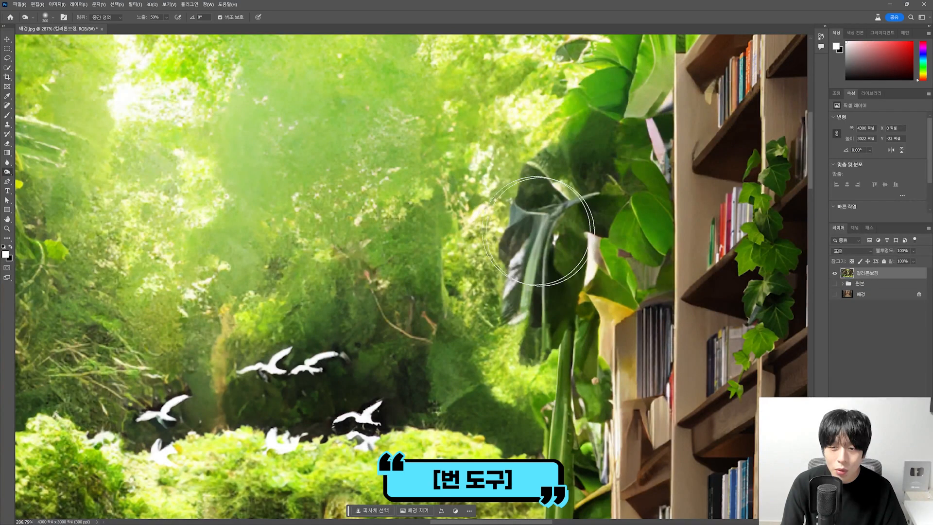
mouse_move(552, 218)
mouse_down()
mouse_move(559, 267)
mouse_move(575, 144)
mouse_up()
mouse_move(615, 328)
mouse_down()
mouse_move(583, 161)
mouse_move(528, 354)
mouse_up()
drag(538, 130, 511, 296)
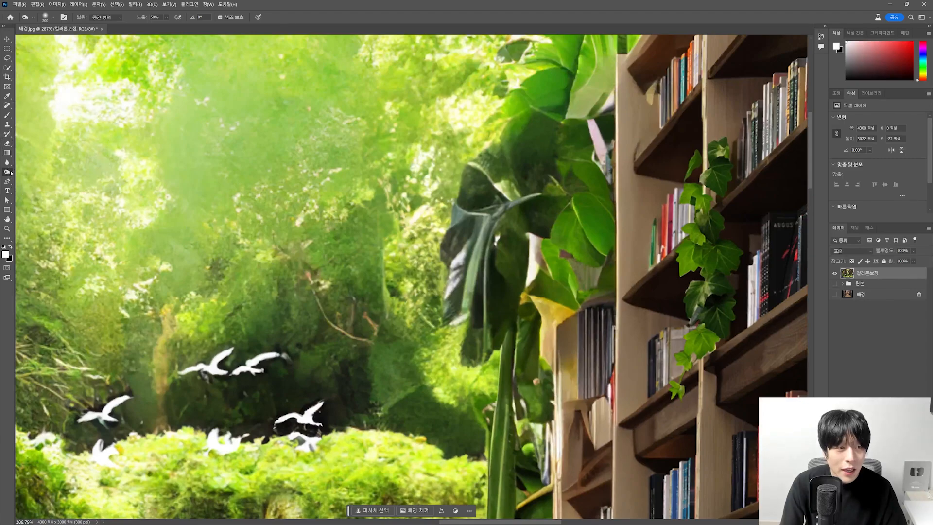
Lighten the midtones of the plants along the bookshelves and around the pond with the Dodge tool at 50% exposure.
right_click(10, 173)
drag(533, 163, 499, 242)
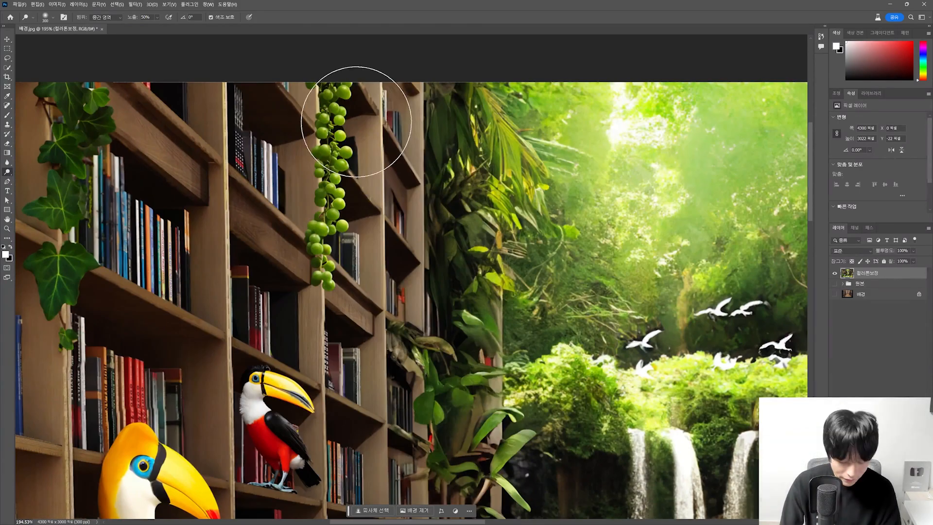
scroll(355, 114, up, 2)
scroll(354, 114, right, 3)
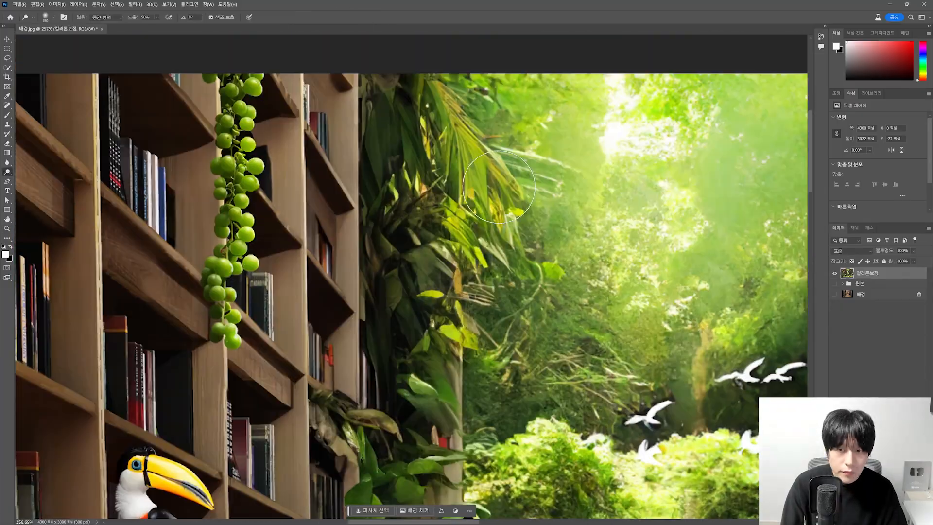
scroll(442, 136, up, 3)
scroll(443, 136, up, 3)
scroll(443, 267, down, 5)
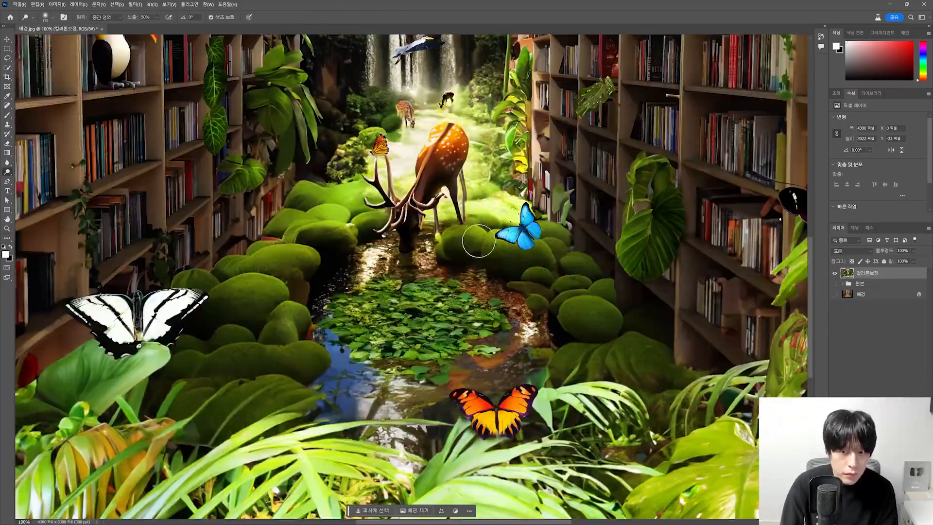
Darken the shadow areas of the plants and bookshelves across the scene with the Burn tool.
drag(7, 172, 39, 182)
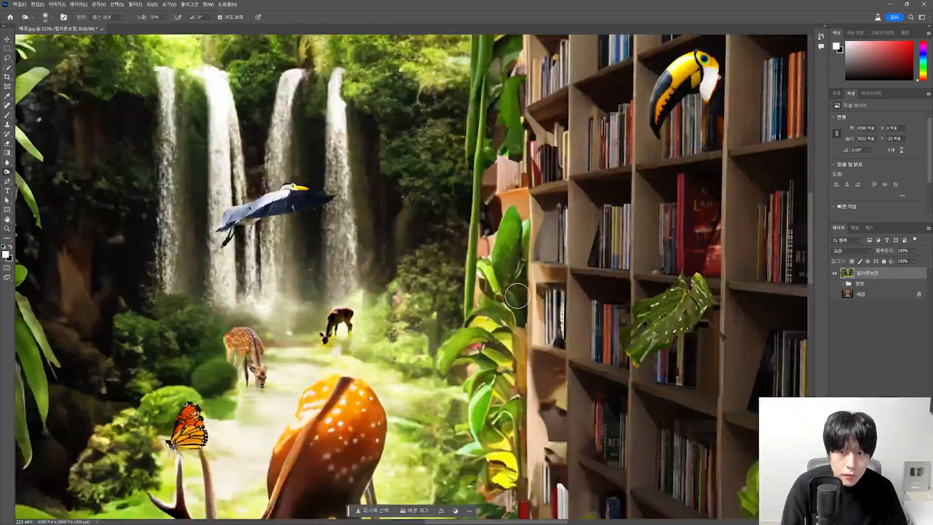
scroll(404, 187, down, 5)
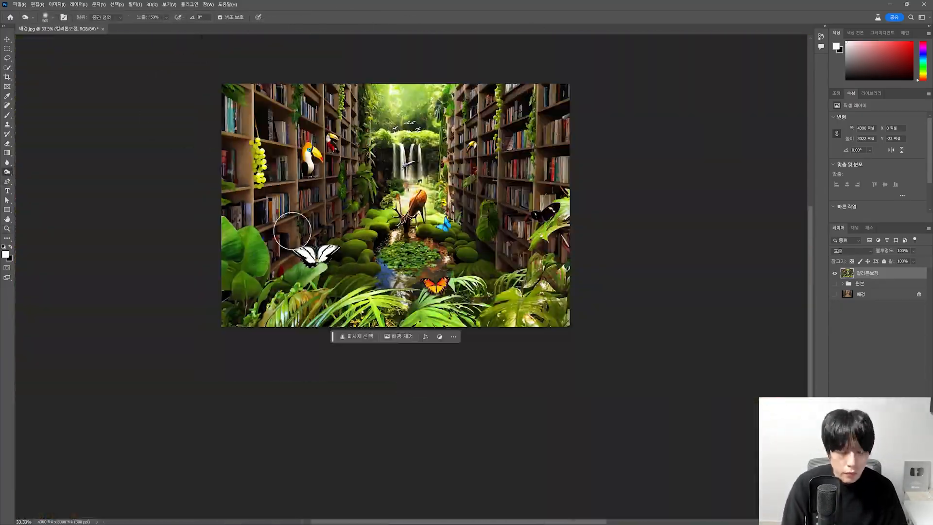
scroll(403, 187, up, 2)
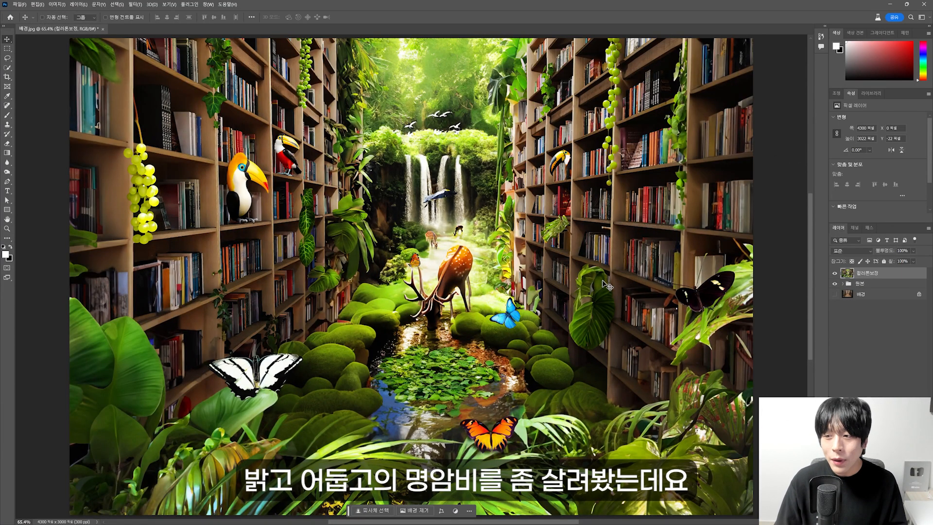
Compare the dodged and burned image with the original by repeatedly hiding and showing the 컬러톤보정 layer.
click(836, 276)
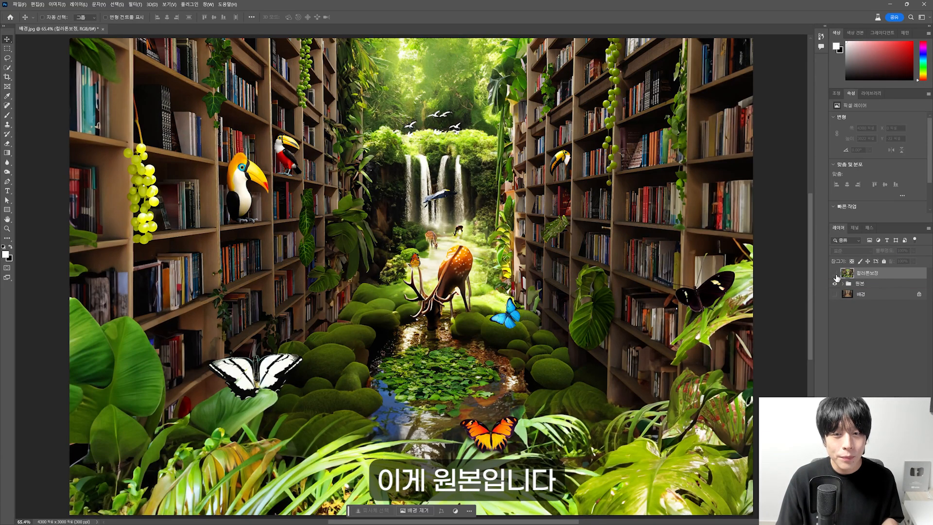
click(835, 275)
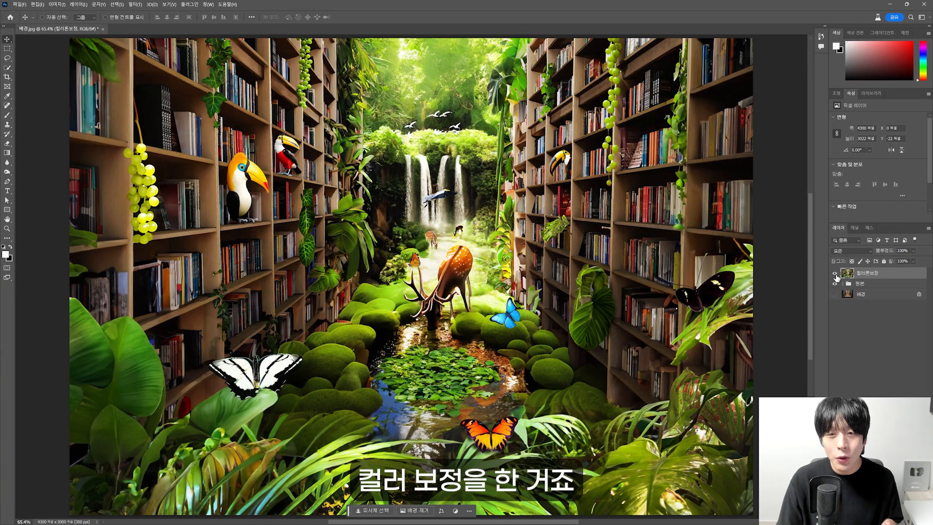
click(836, 275)
click(836, 276)
click(835, 276)
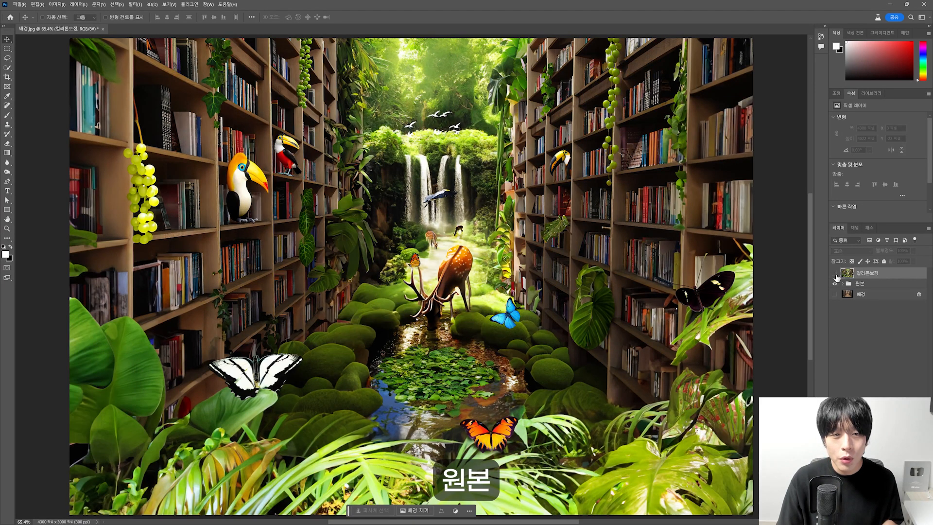
click(836, 276)
click(836, 275)
click(836, 275)
click(835, 275)
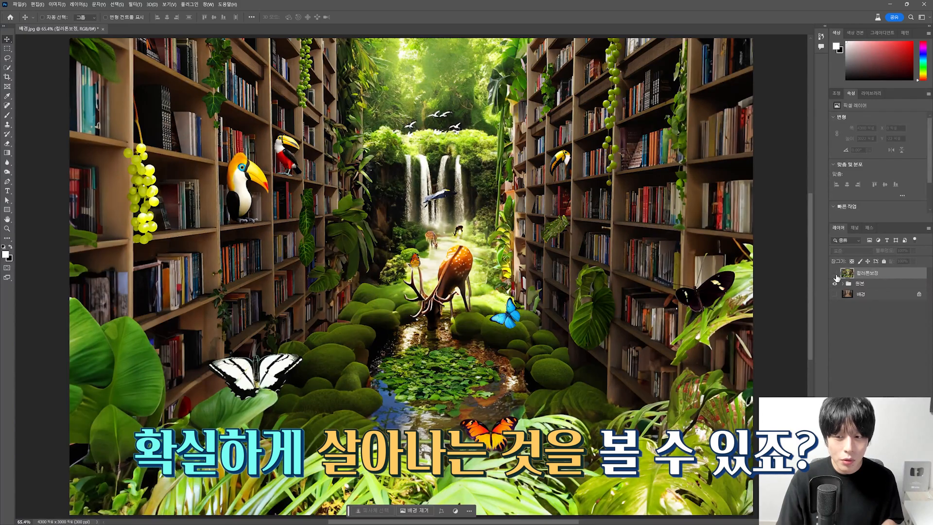
click(836, 275)
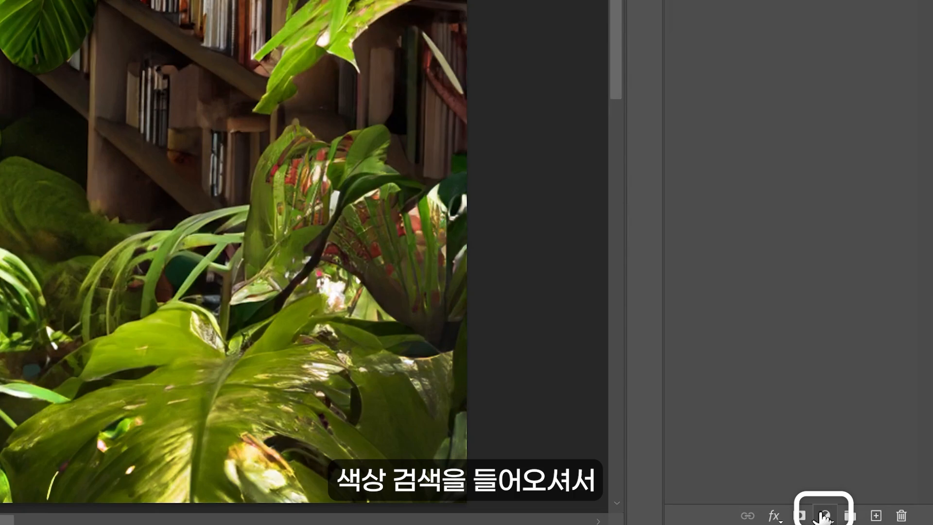
Add a Color Lookup adjustment layer above 컬러톤보정, preview various 3DLUT looks, and apply the Fuji REALA 500D one.
click(891, 519)
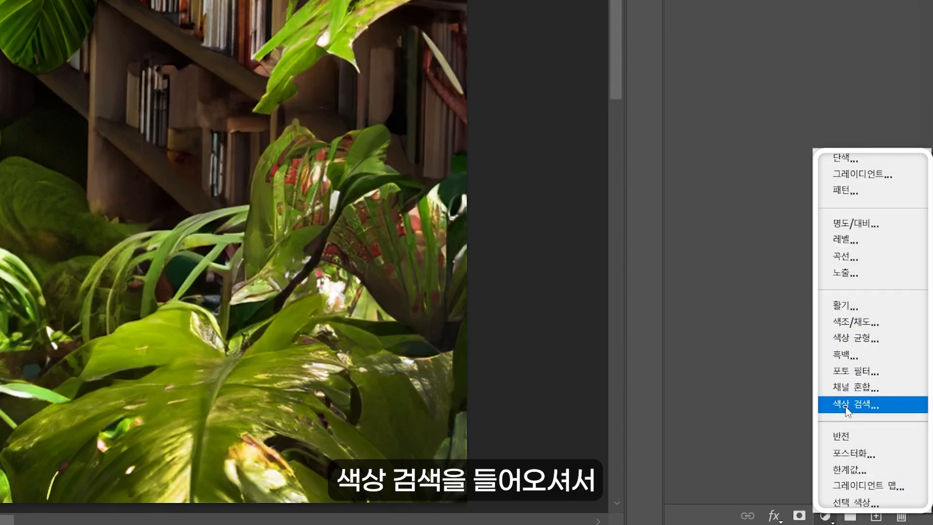
click(847, 409)
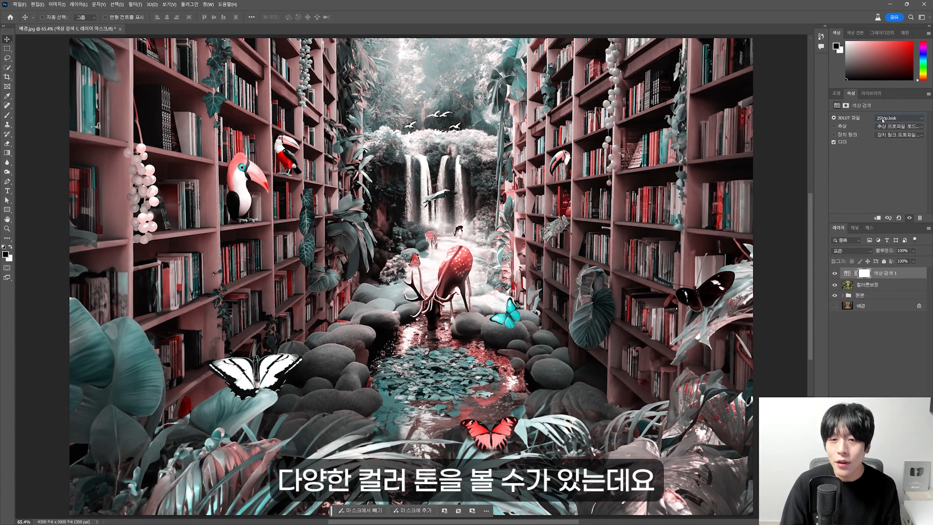
scroll(883, 119, down, 8)
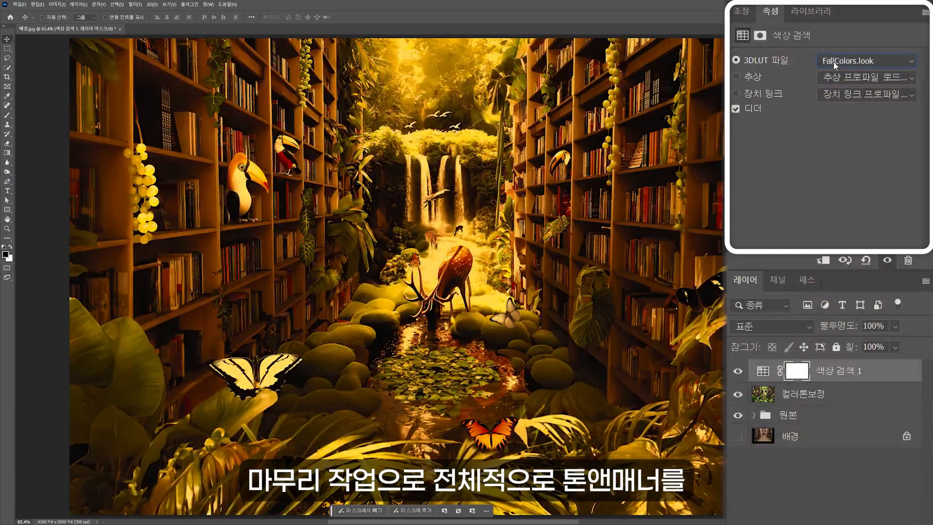
scroll(834, 63, down, 2)
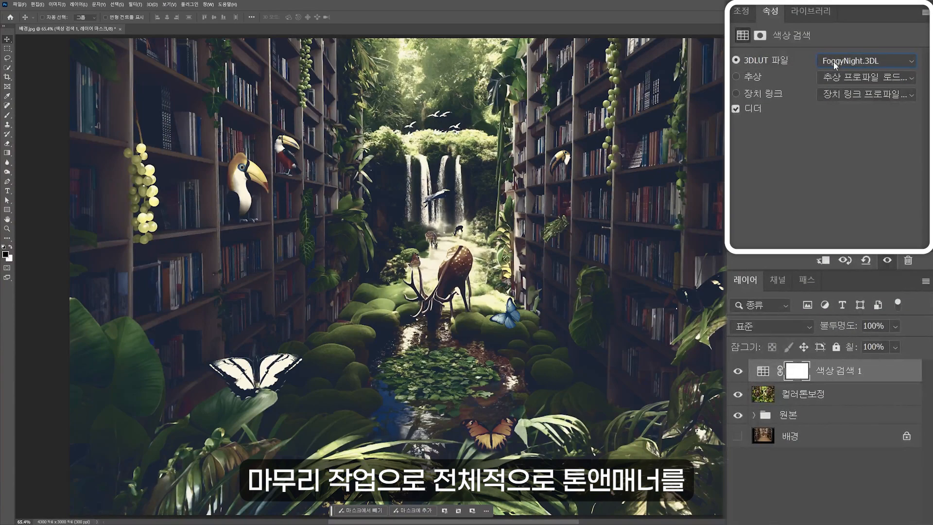
scroll(834, 62, down, 2)
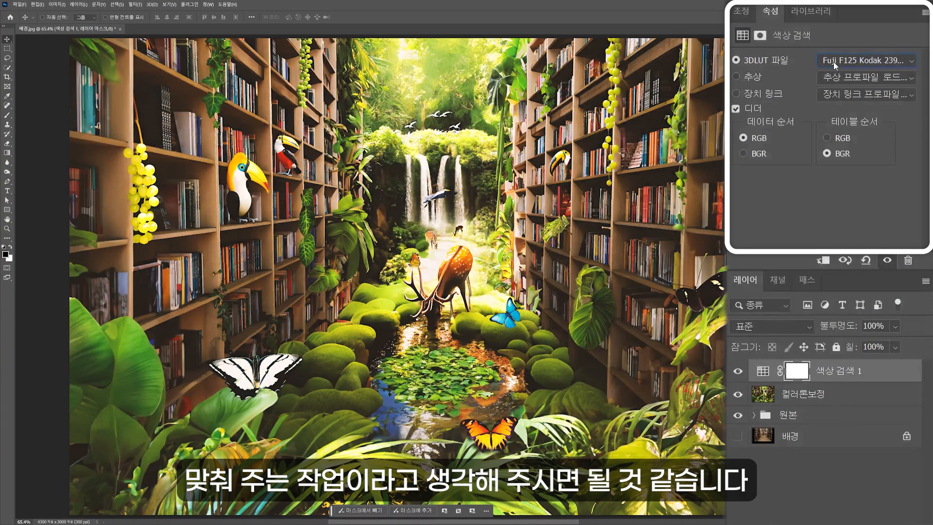
scroll(834, 63, down, 3)
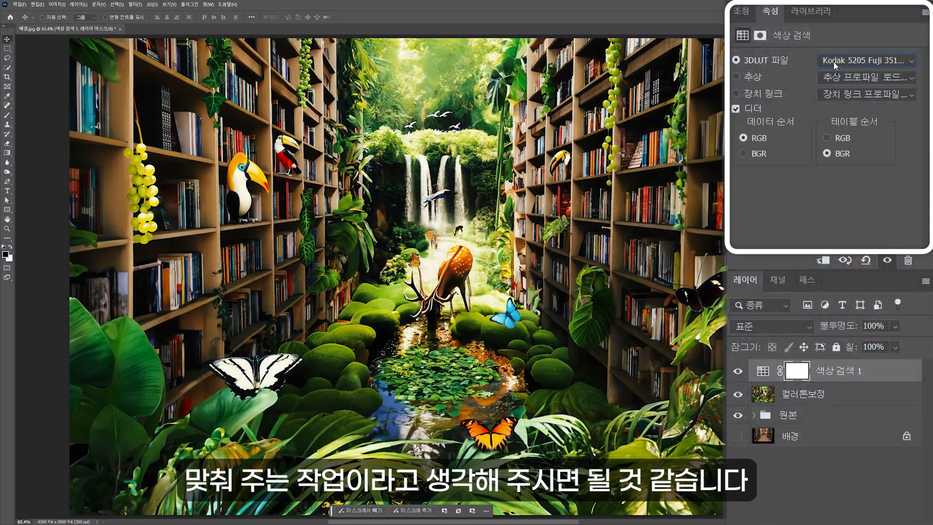
scroll(834, 65, down, 8)
click(834, 65)
click(827, 320)
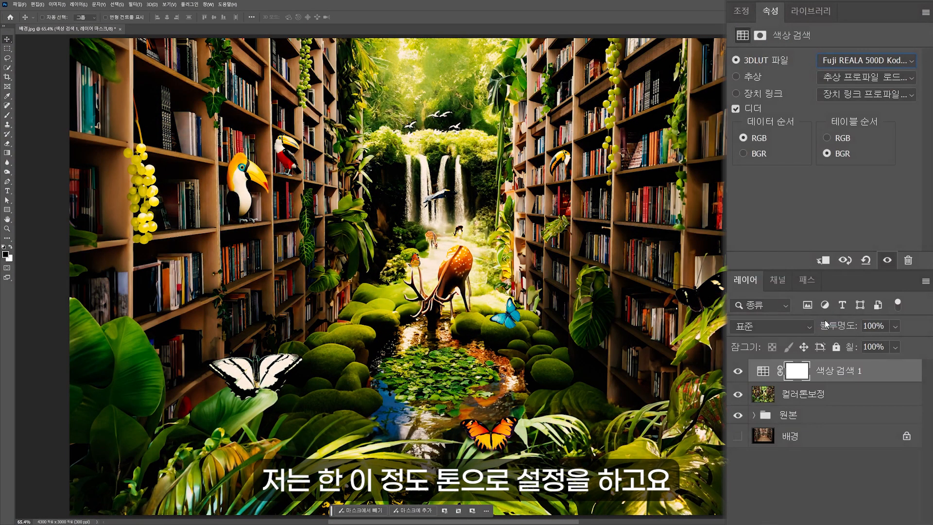
Set the Color Lookup layer's opacity to 50% and compare the image with the adjustment hidden and shown.
text(50)
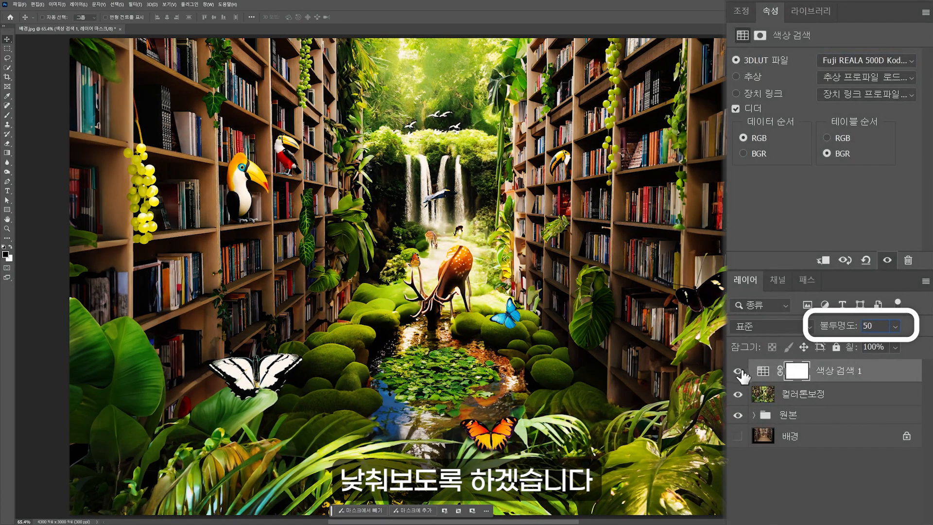
click(739, 372)
click(835, 277)
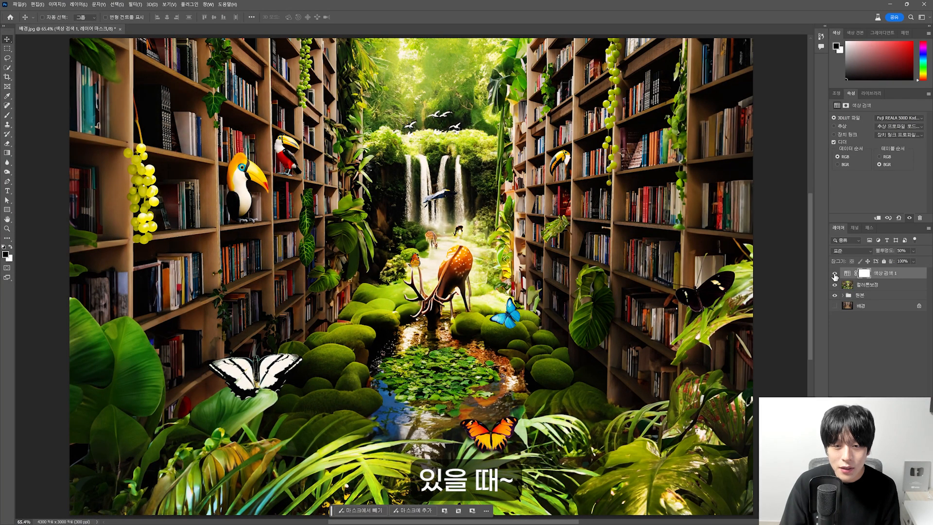
click(835, 276)
click(835, 277)
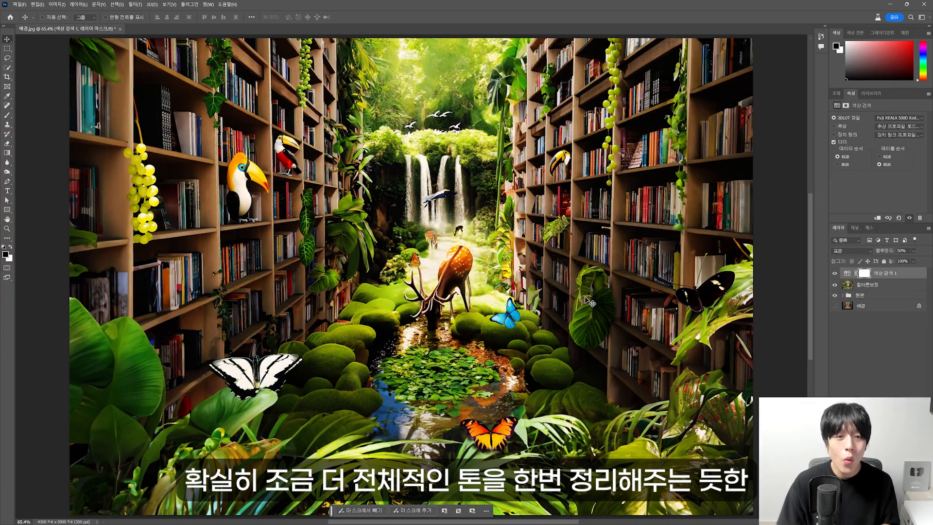